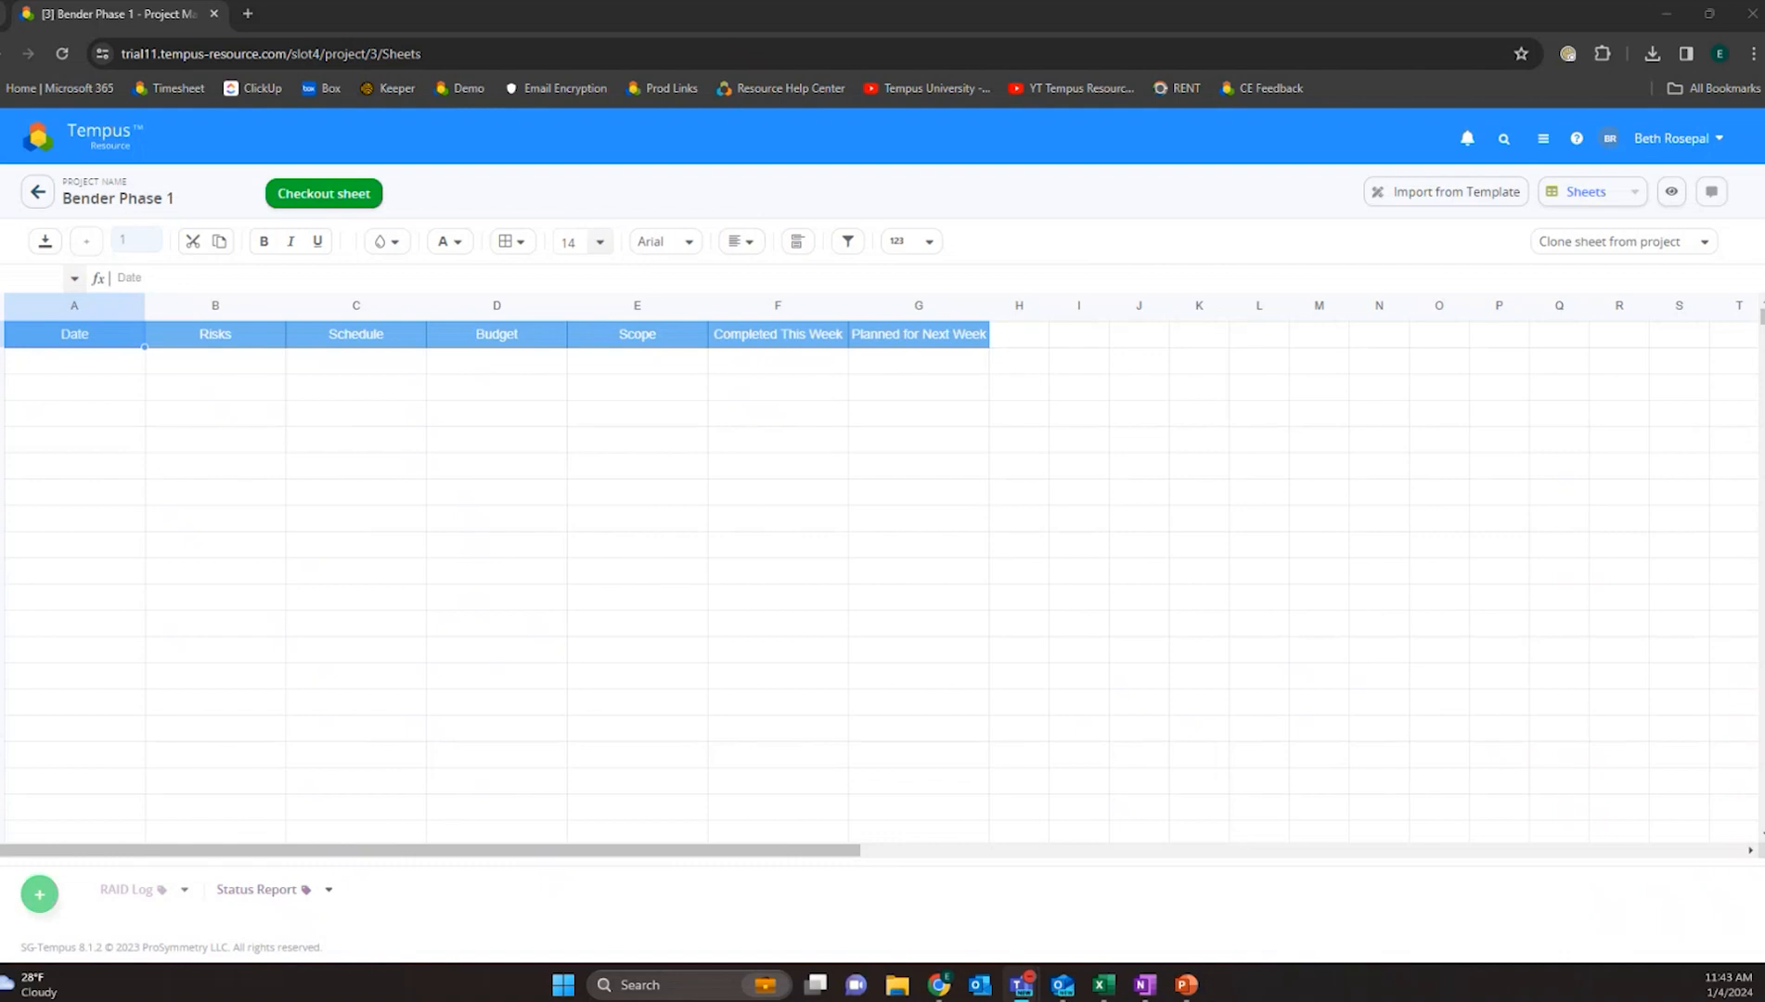
# - Examine the Import from Template options and the list of projects available for cloning a sheet
pyautogui.click(1439, 195)
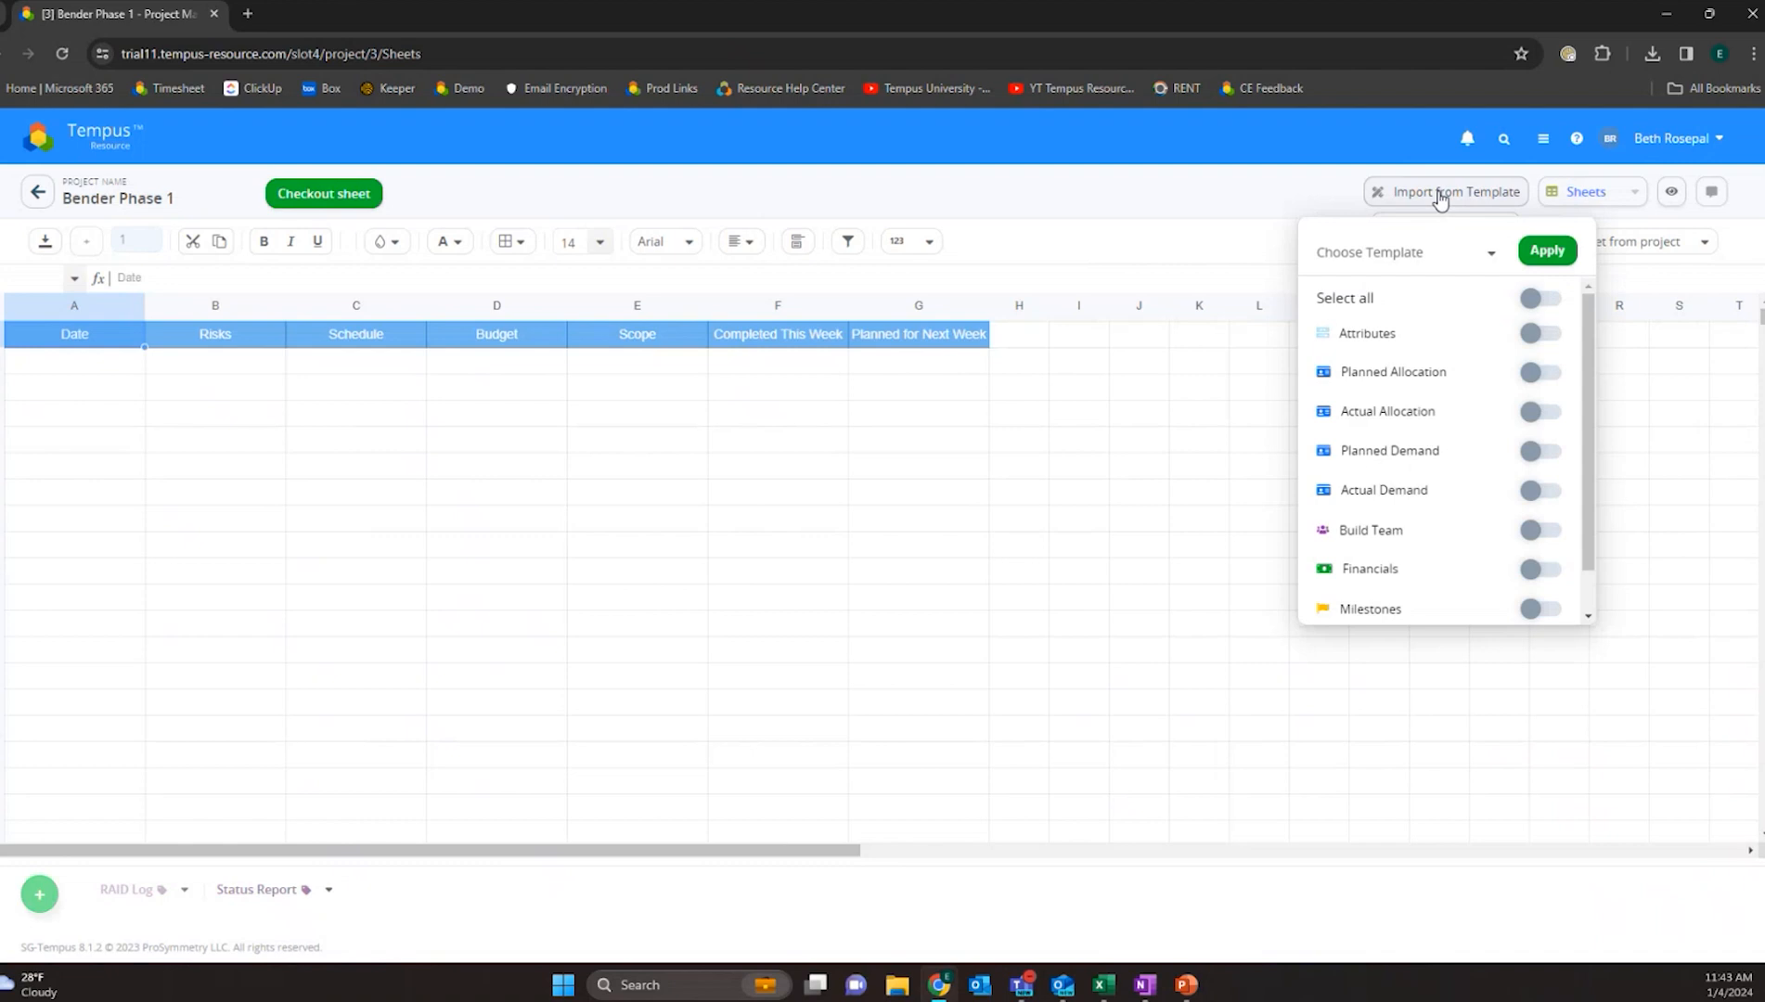
pyautogui.click(1487, 256)
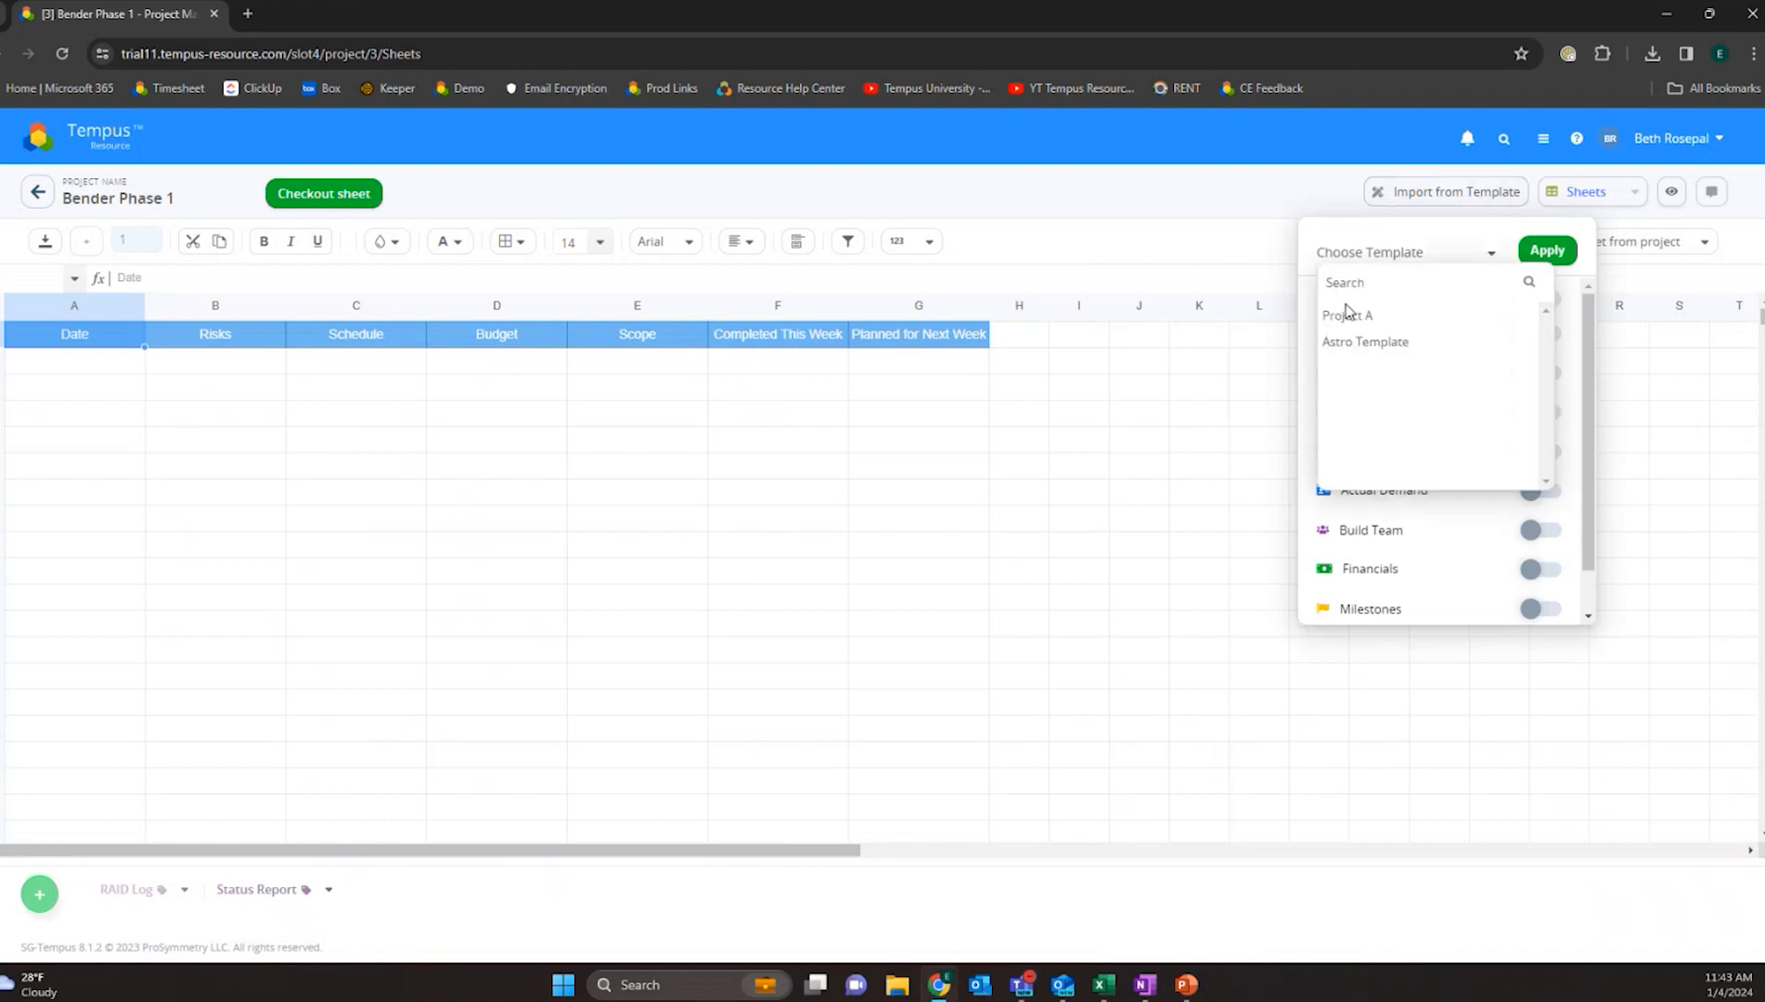
pyautogui.click(1483, 247)
pyautogui.scroll(-1, 1434, 306)
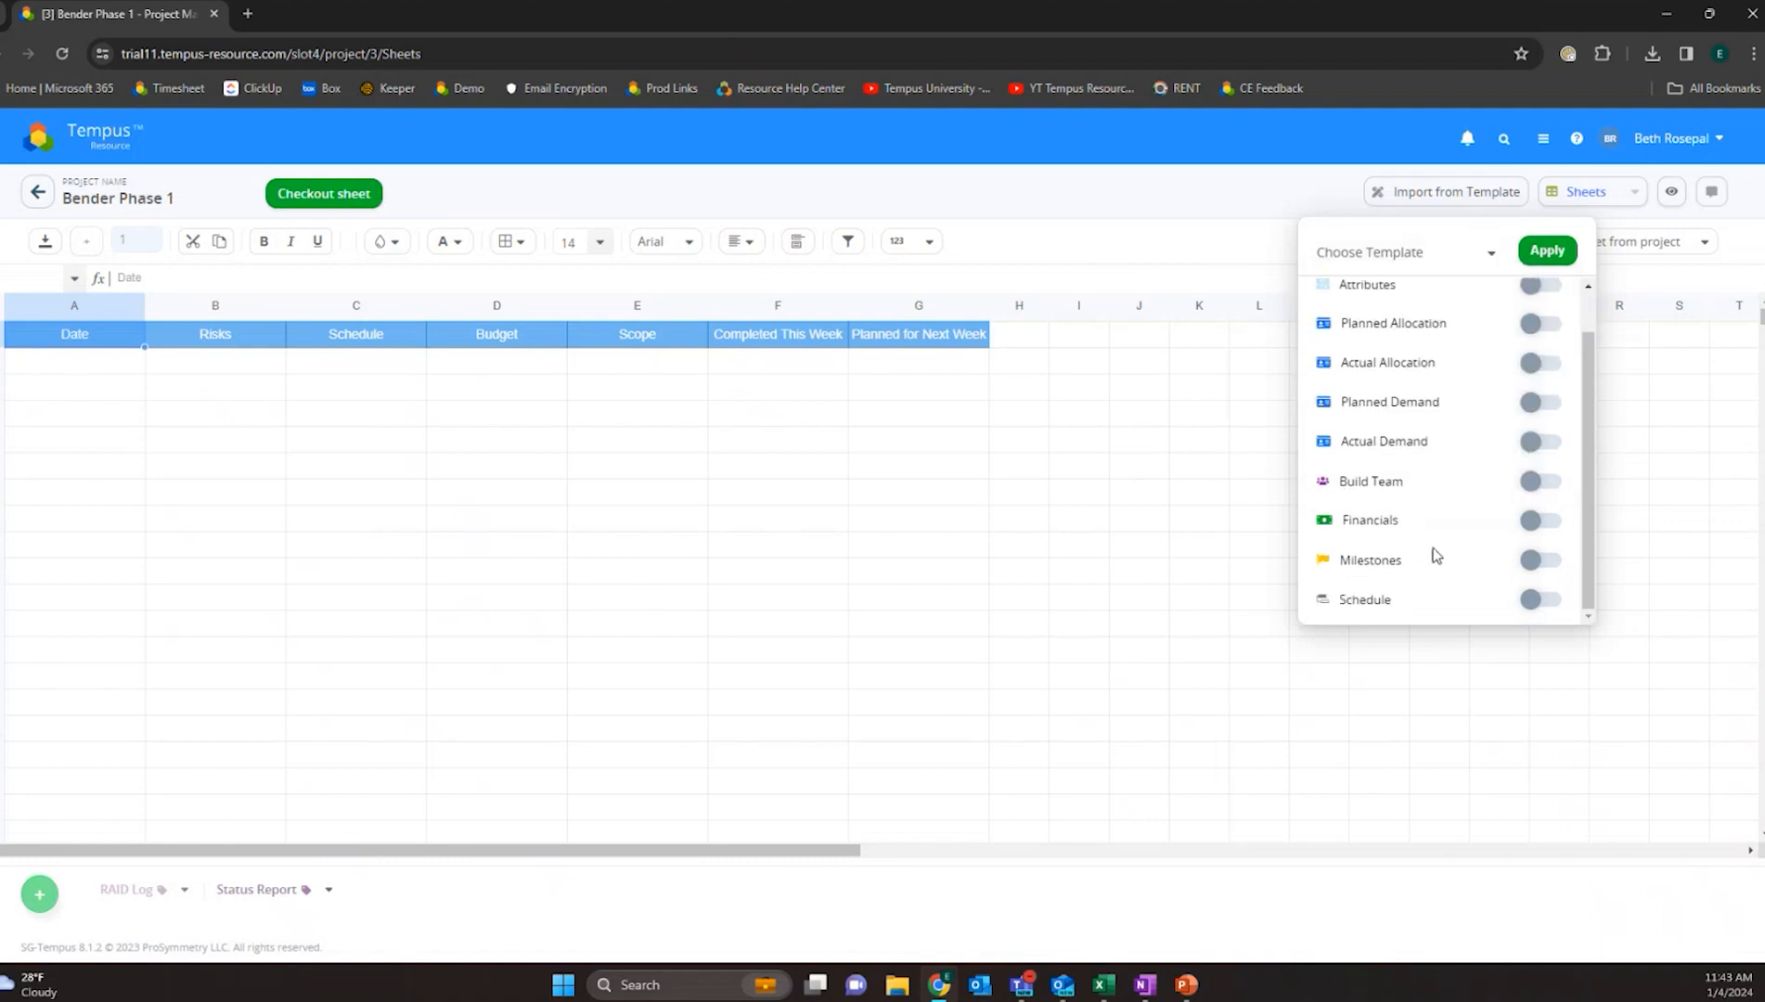
pyautogui.scroll(1, 1453, 587)
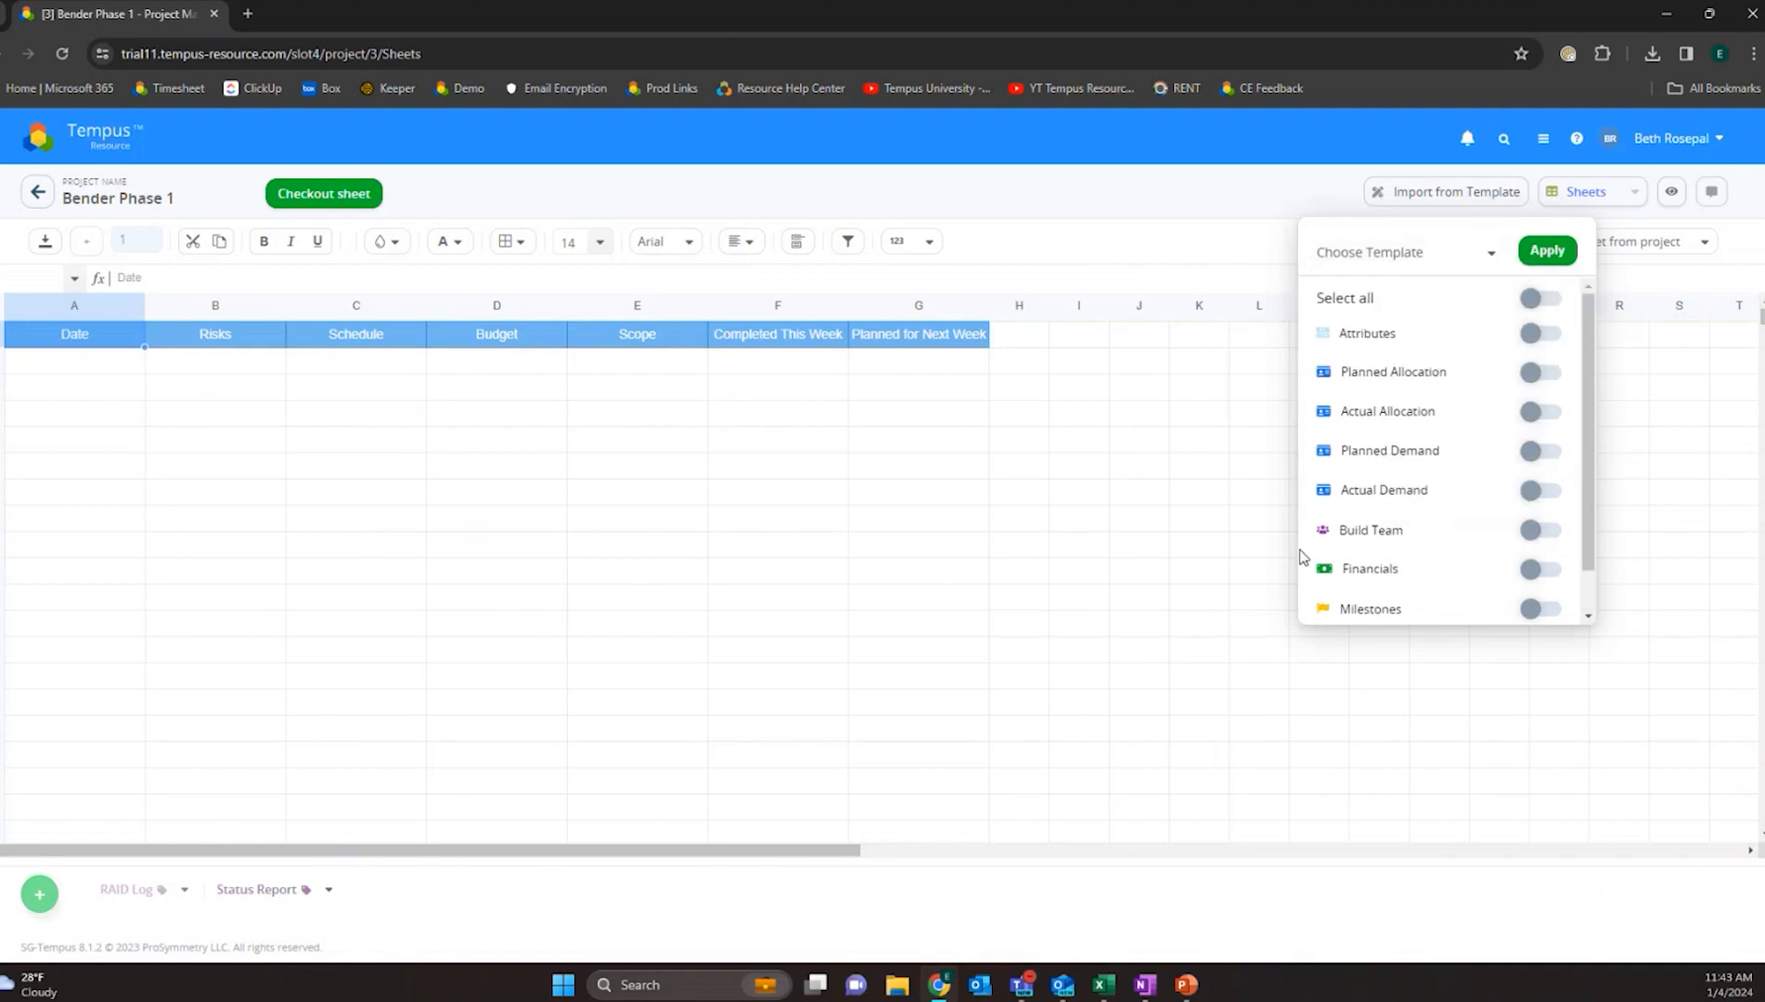
pyautogui.click(1187, 239)
pyautogui.click(1583, 245)
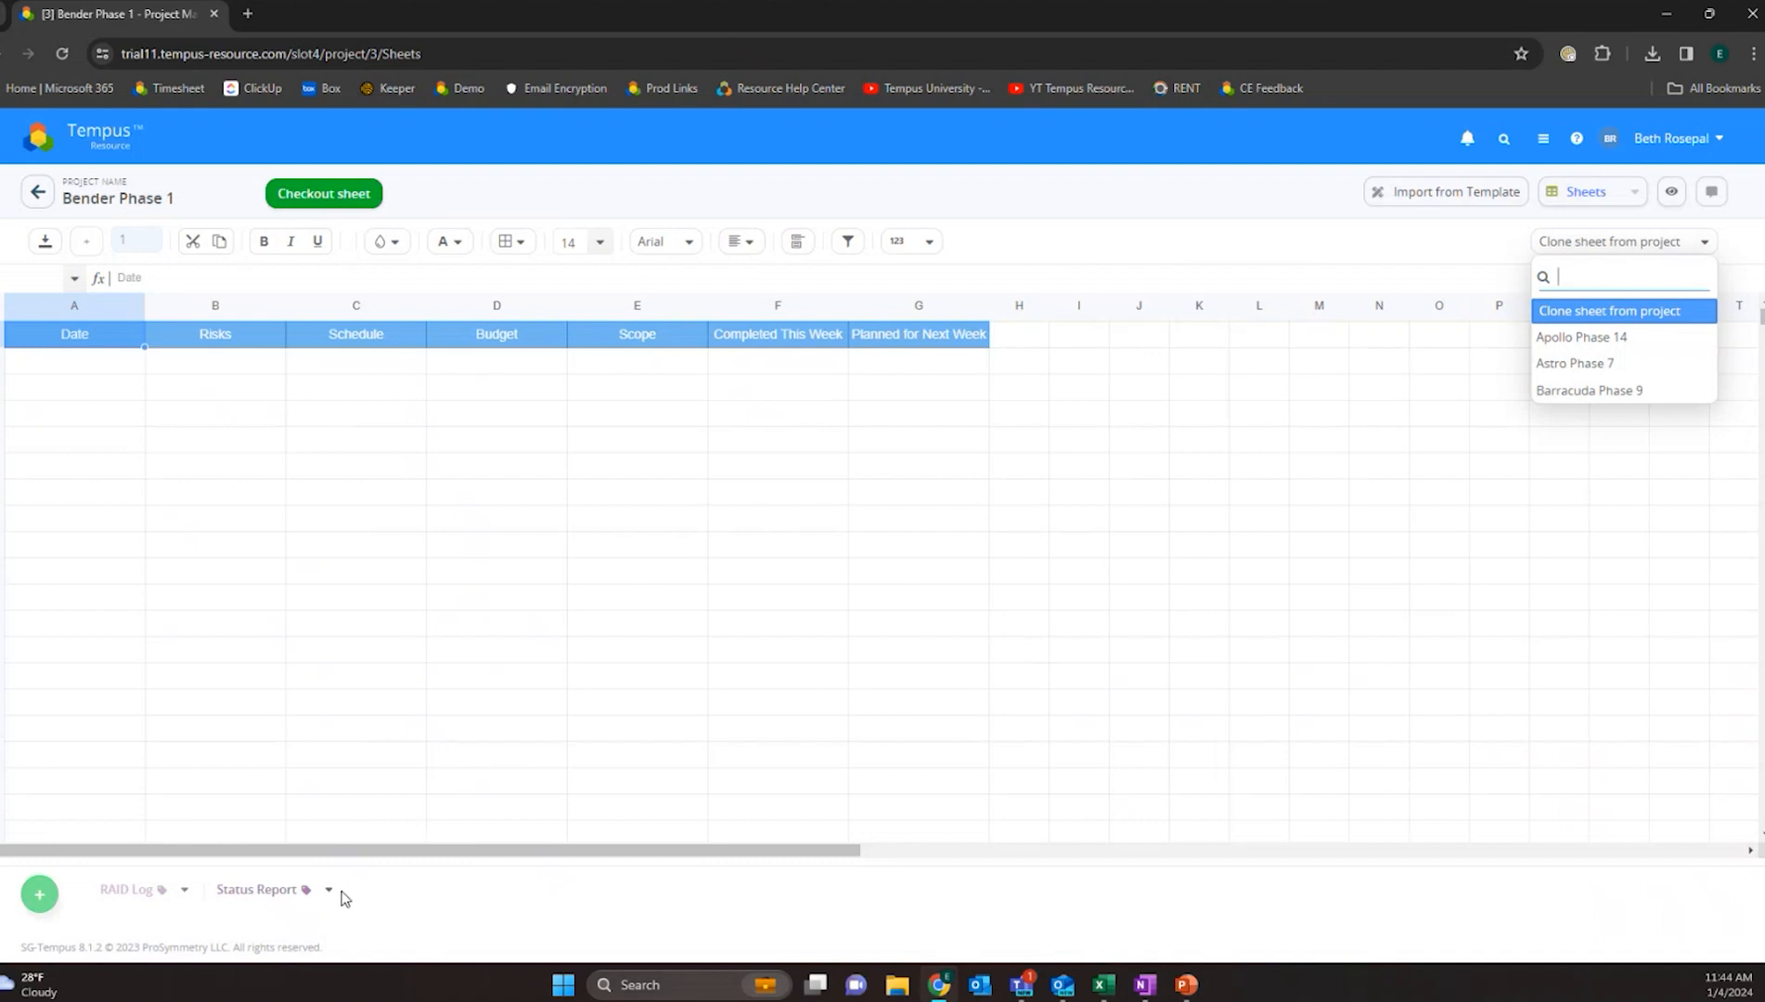
pyautogui.click(877, 571)
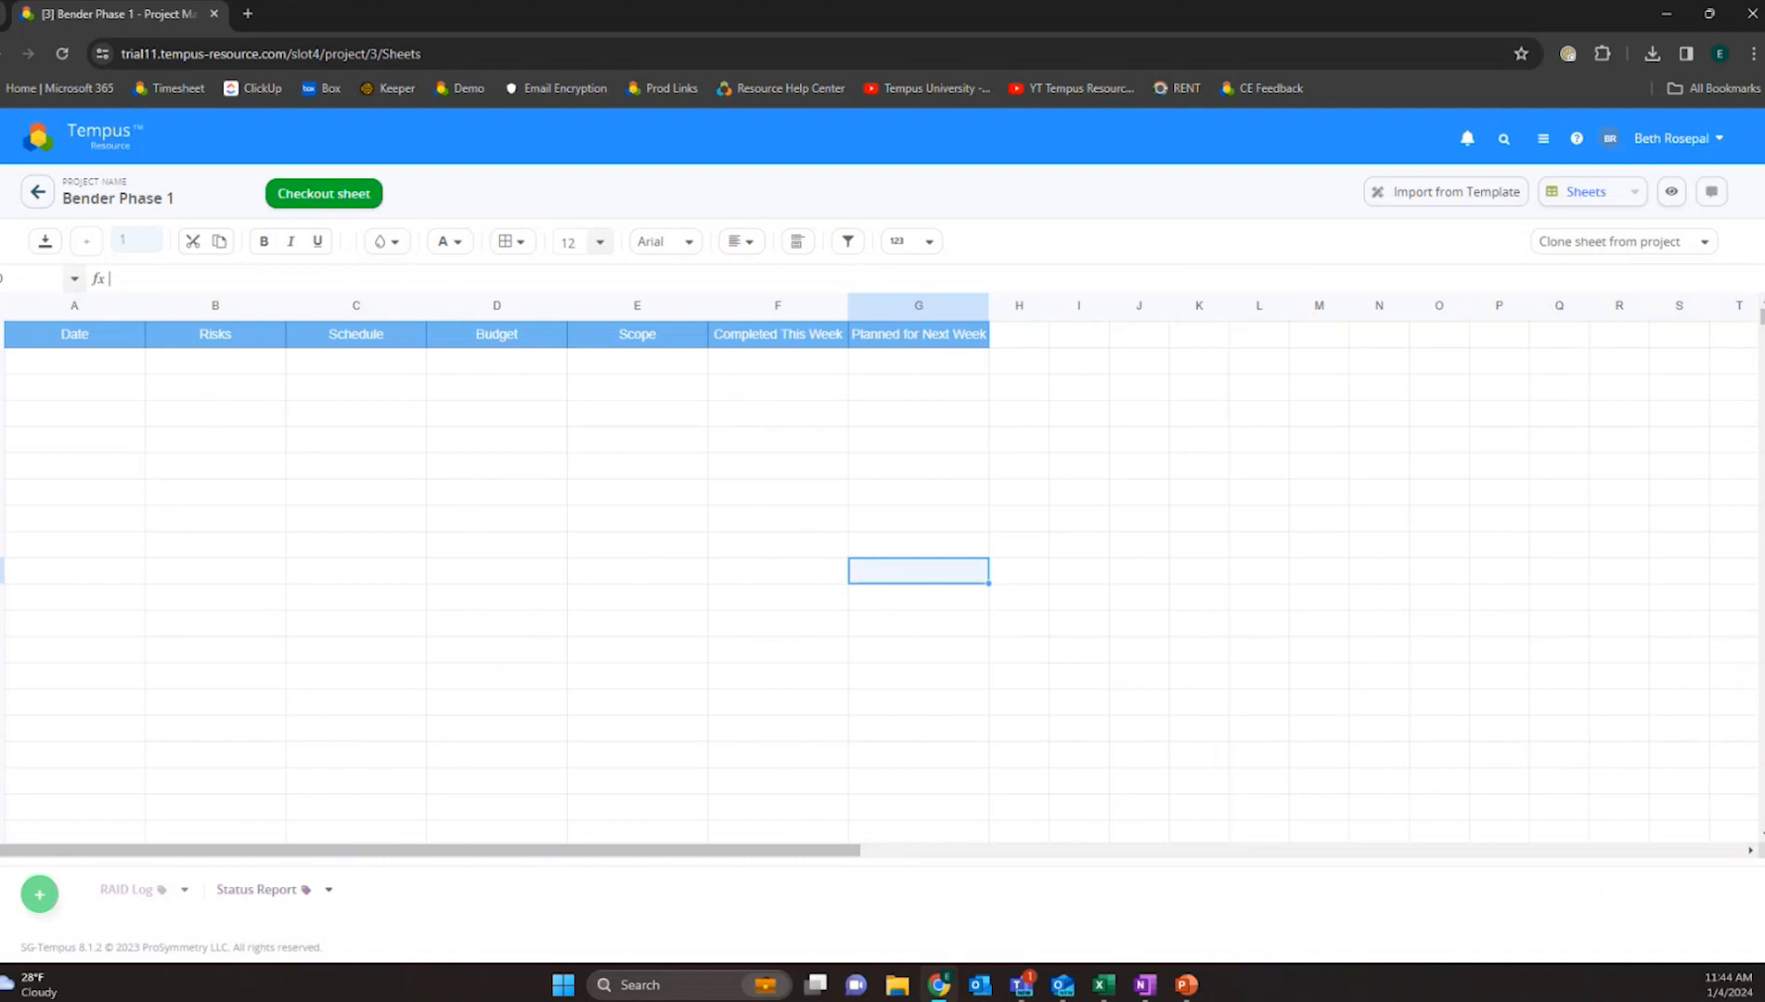
# - Add a new sheet and rename it Risk Report
pyautogui.click(40, 896)
pyautogui.click(423, 892)
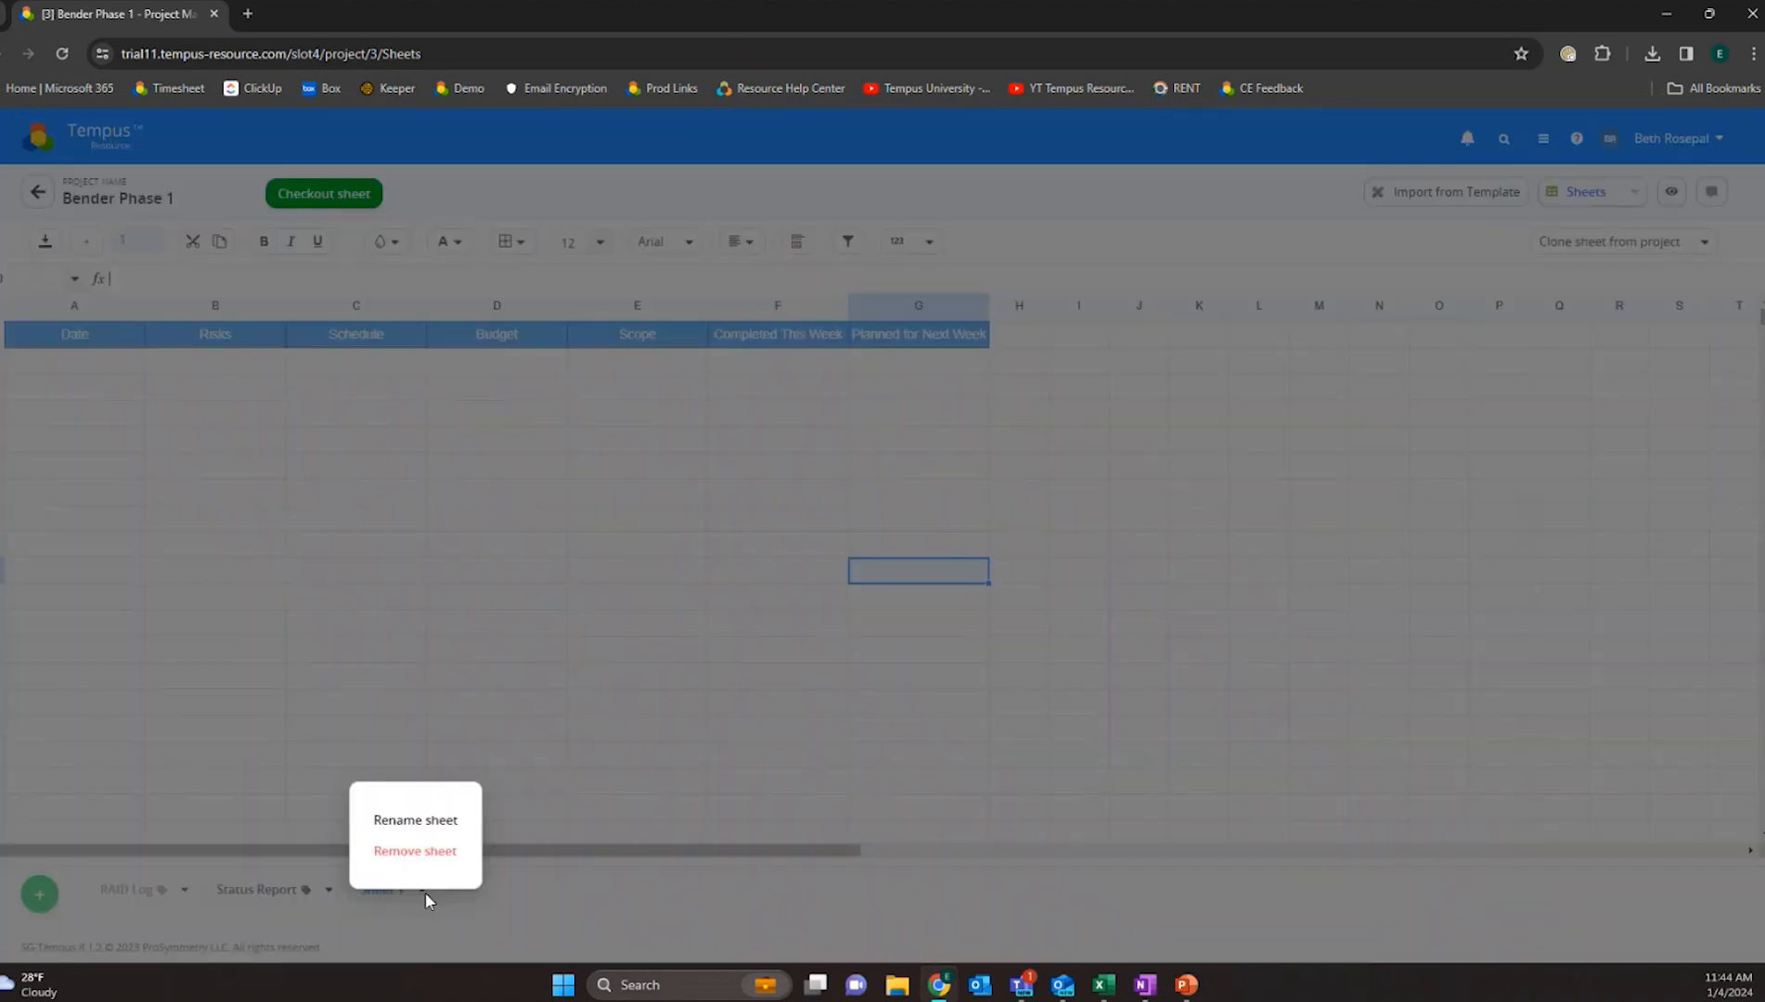
pyautogui.click(437, 822)
pyautogui.moveTo(387, 897); pyautogui.dragTo(277, 891)
pyautogui.press('BackSpace')
pyautogui.write('Risk Report')
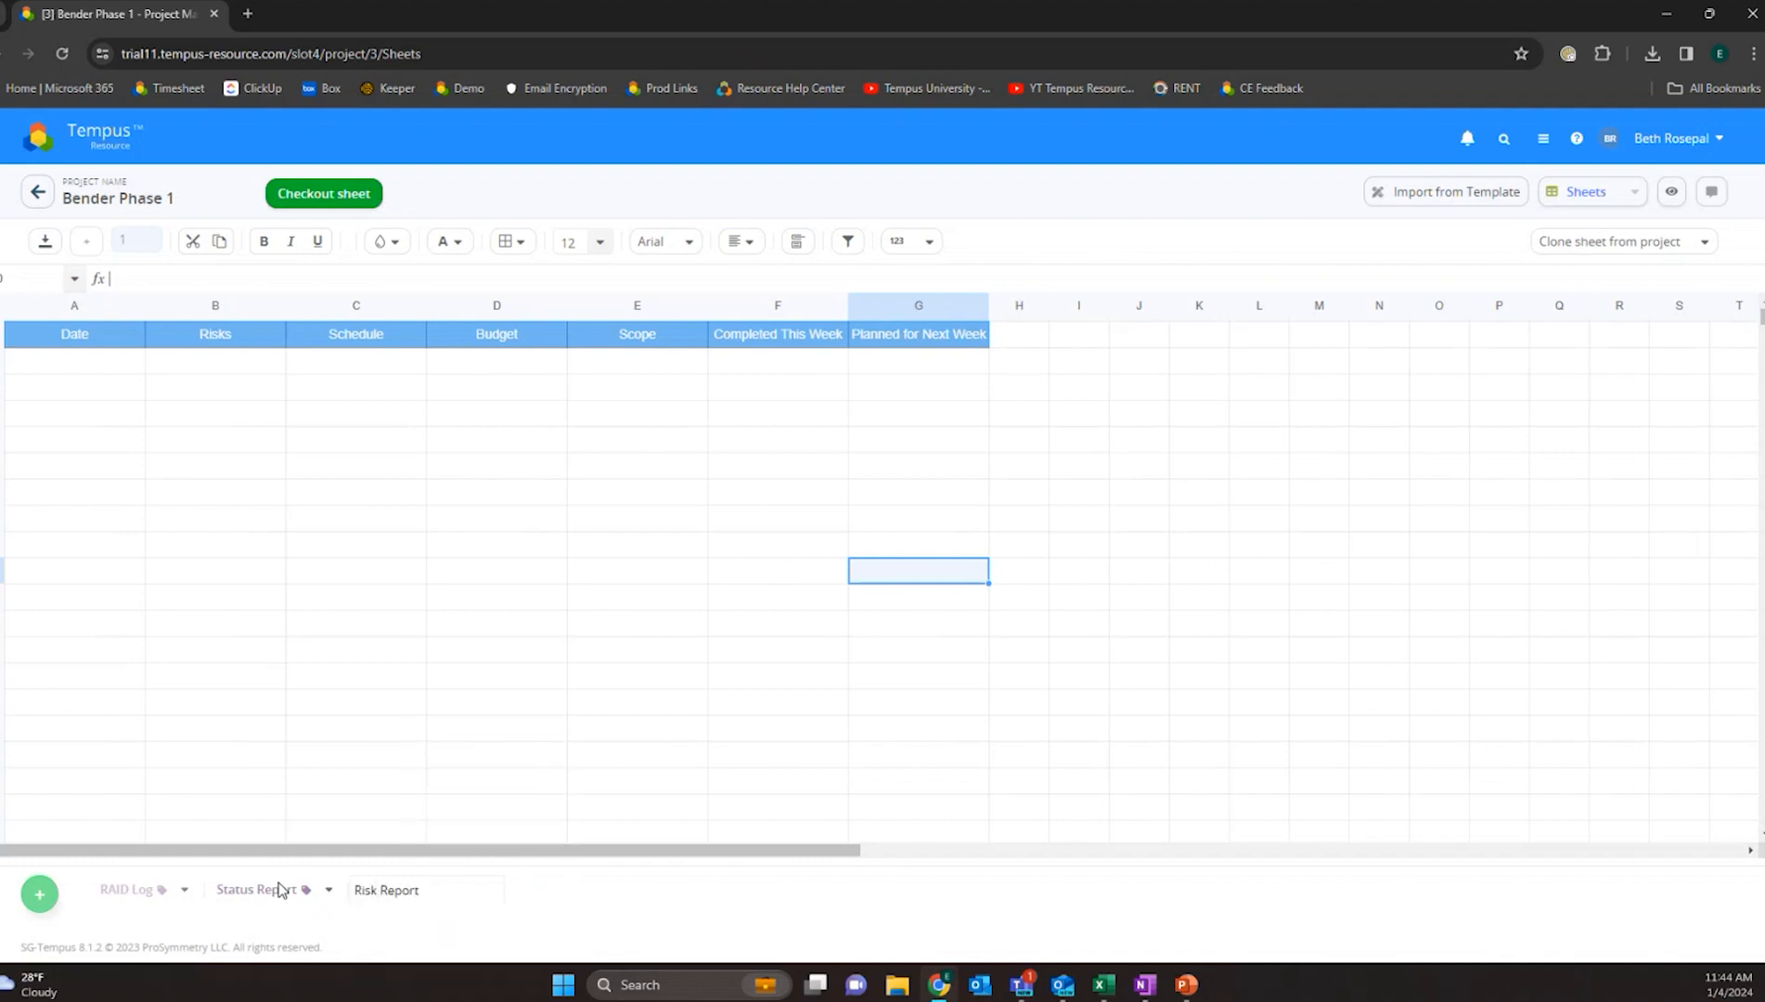
pyautogui.click(551, 894)
# - Check out the Risk Report sheet, preview the formula suggestions for =s in A1, clear it and check the sheet back in
pyautogui.click(390, 892)
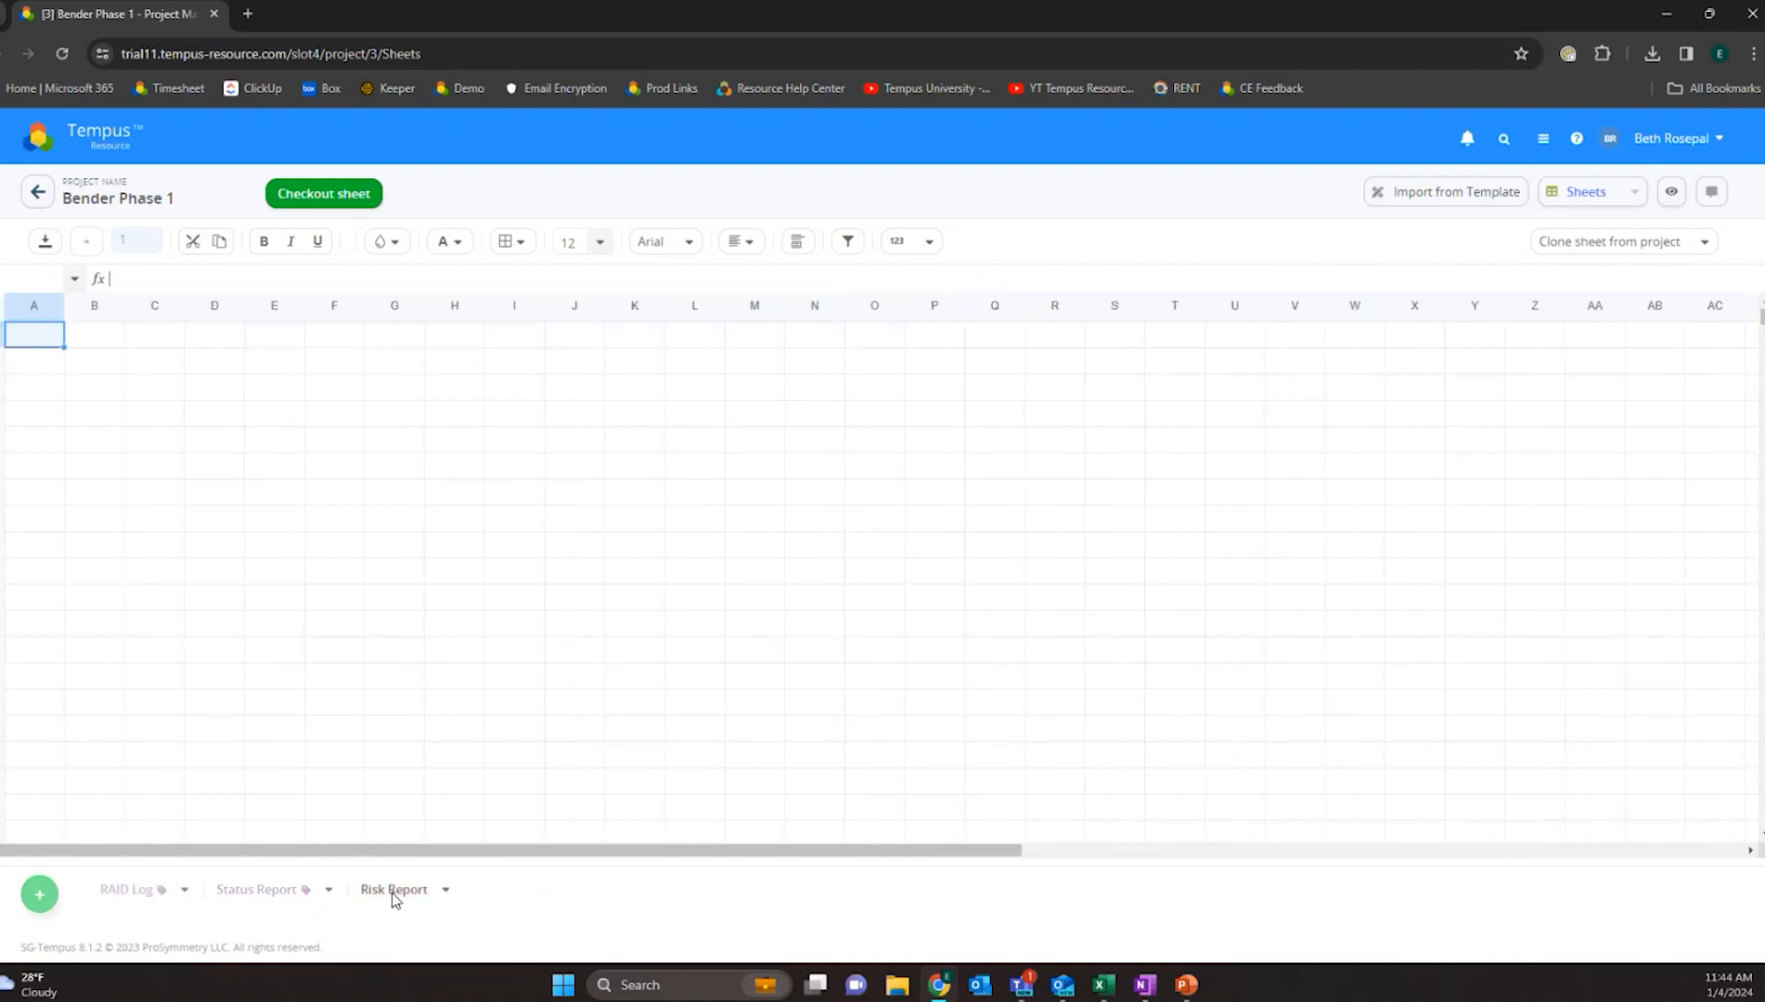
pyautogui.click(316, 210)
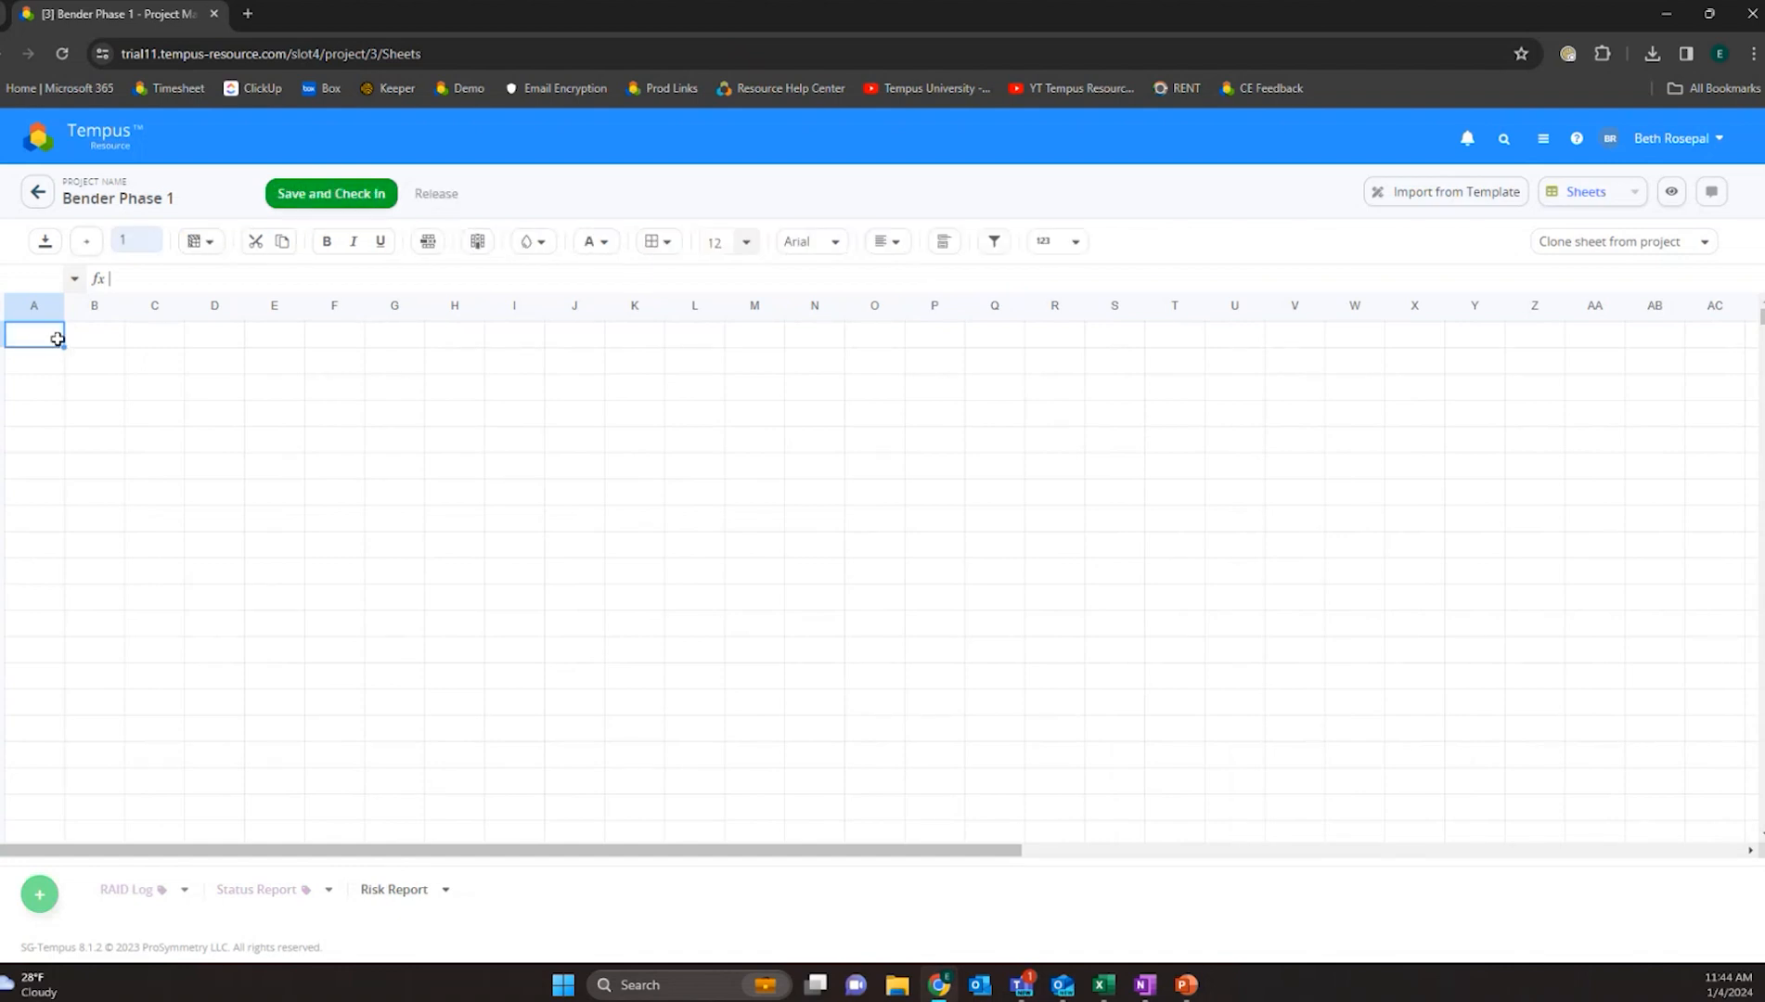
pyautogui.write('=s')
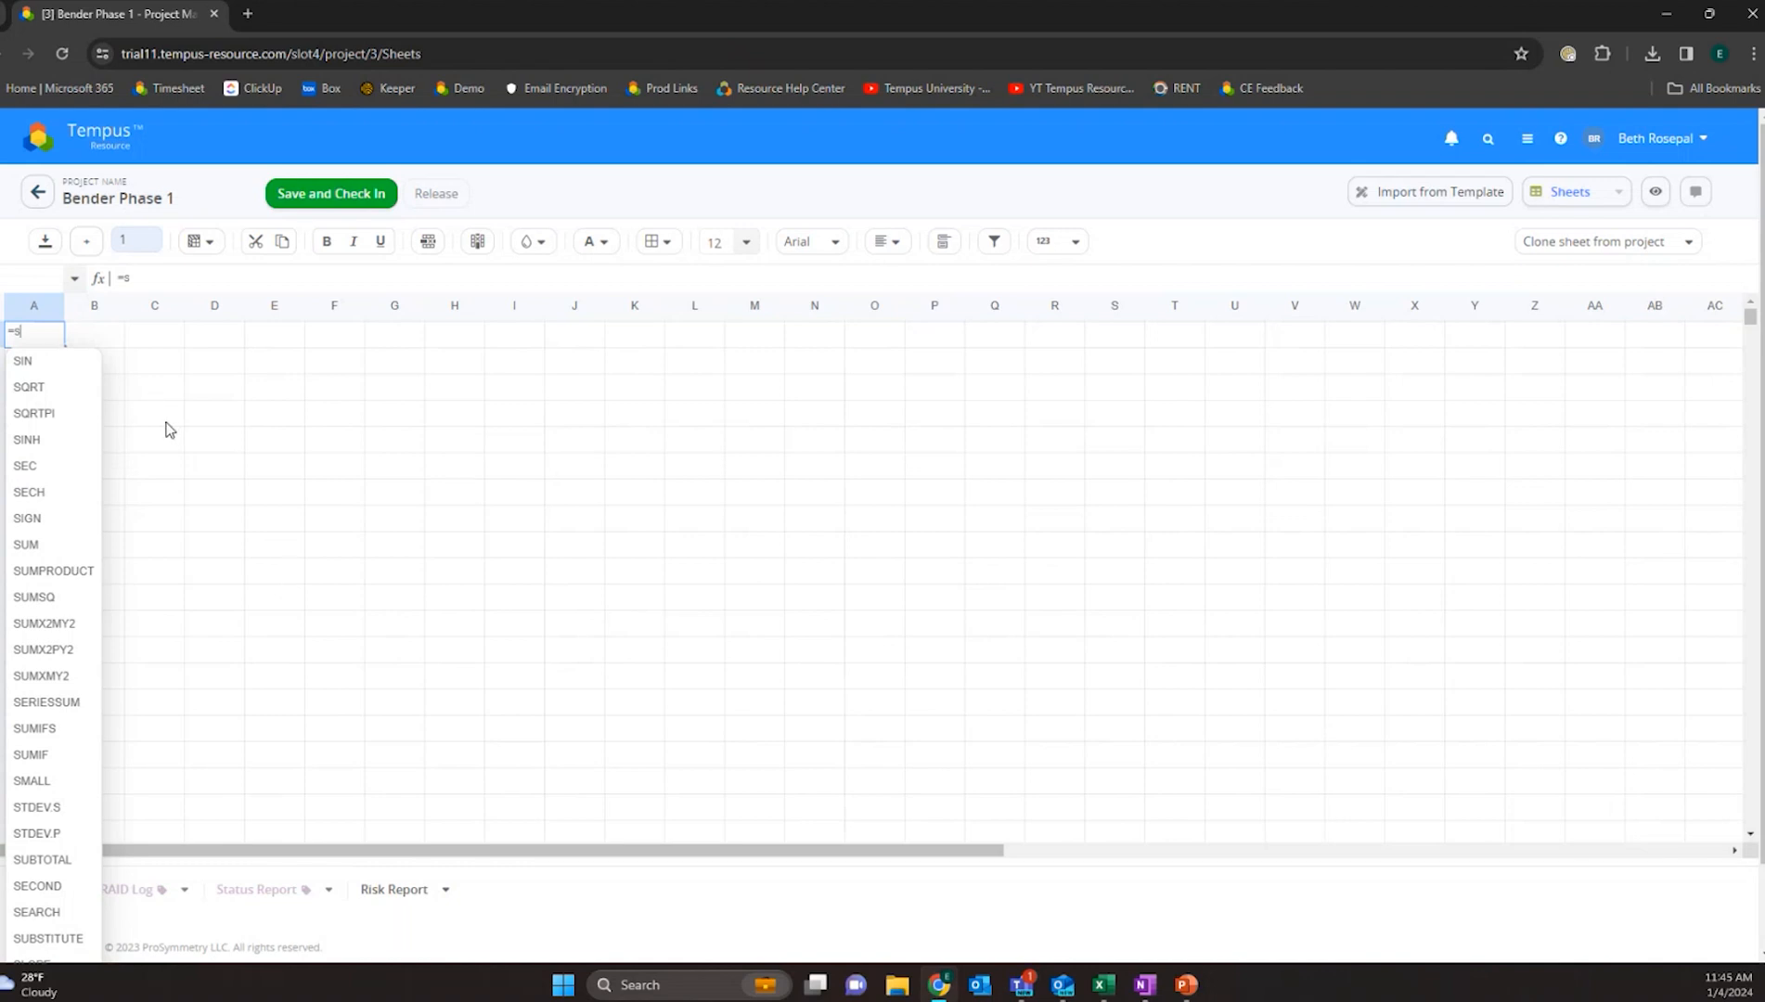
pyautogui.press('BackSpace')
pyautogui.press('BackSpace')
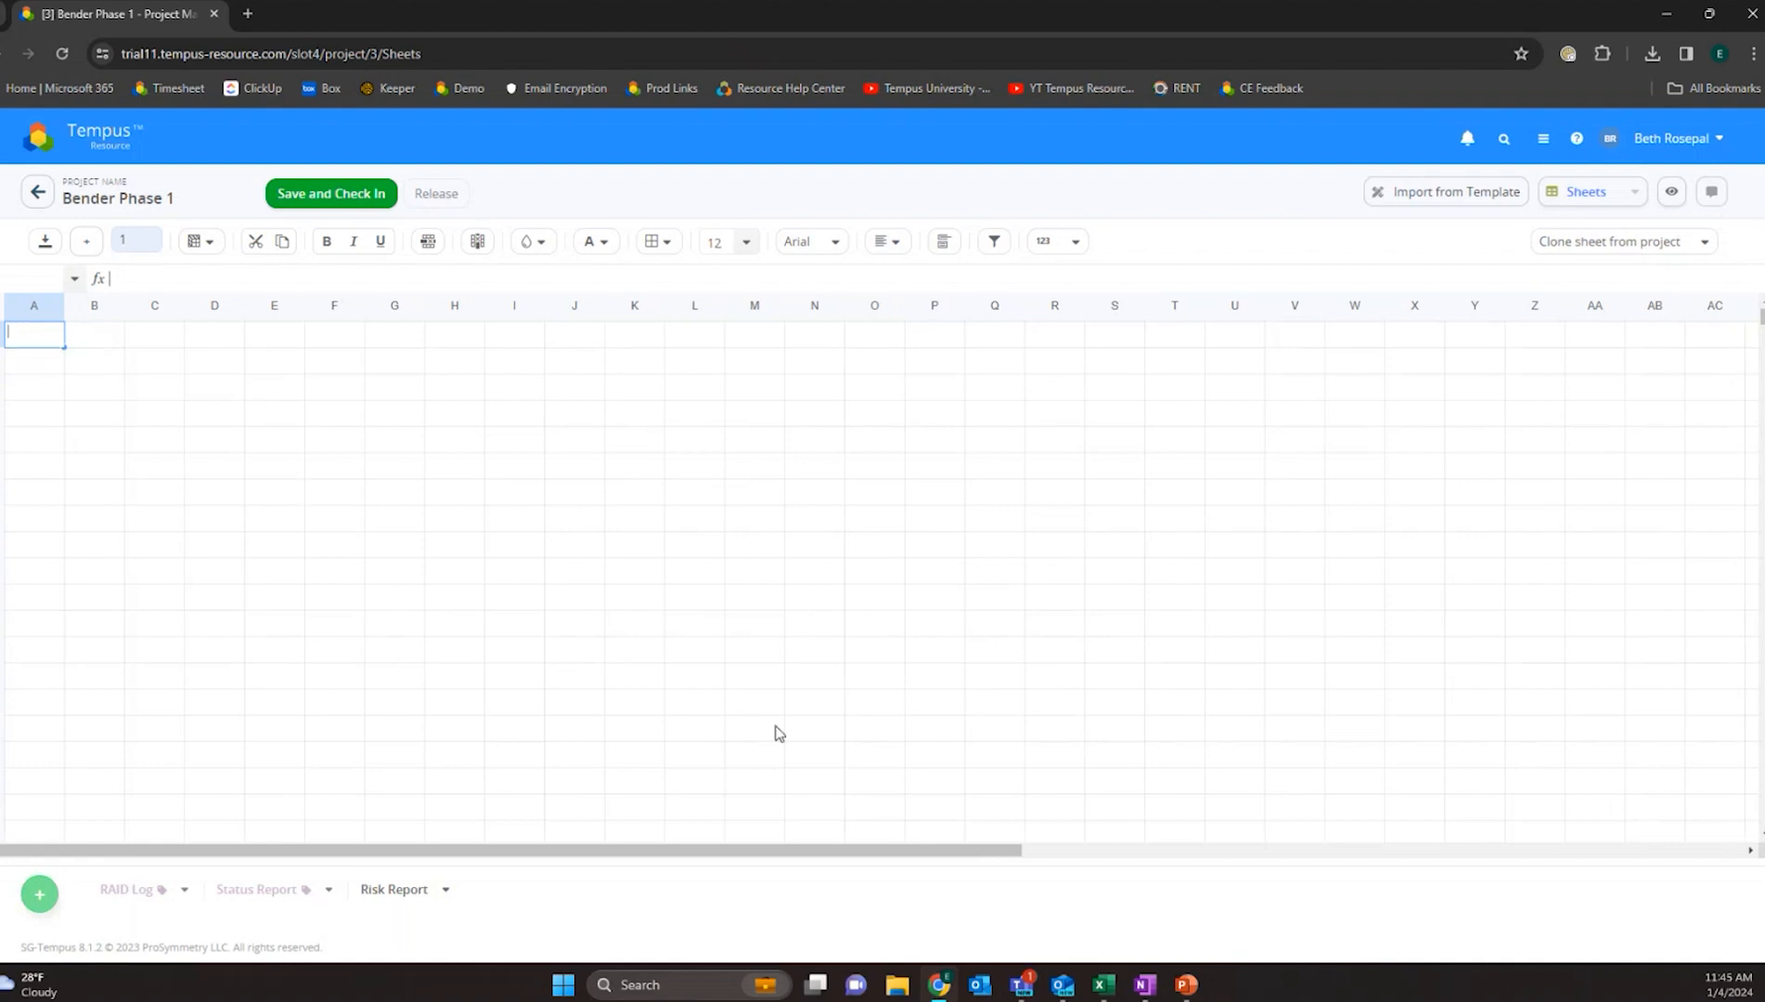
pyautogui.click(334, 199)
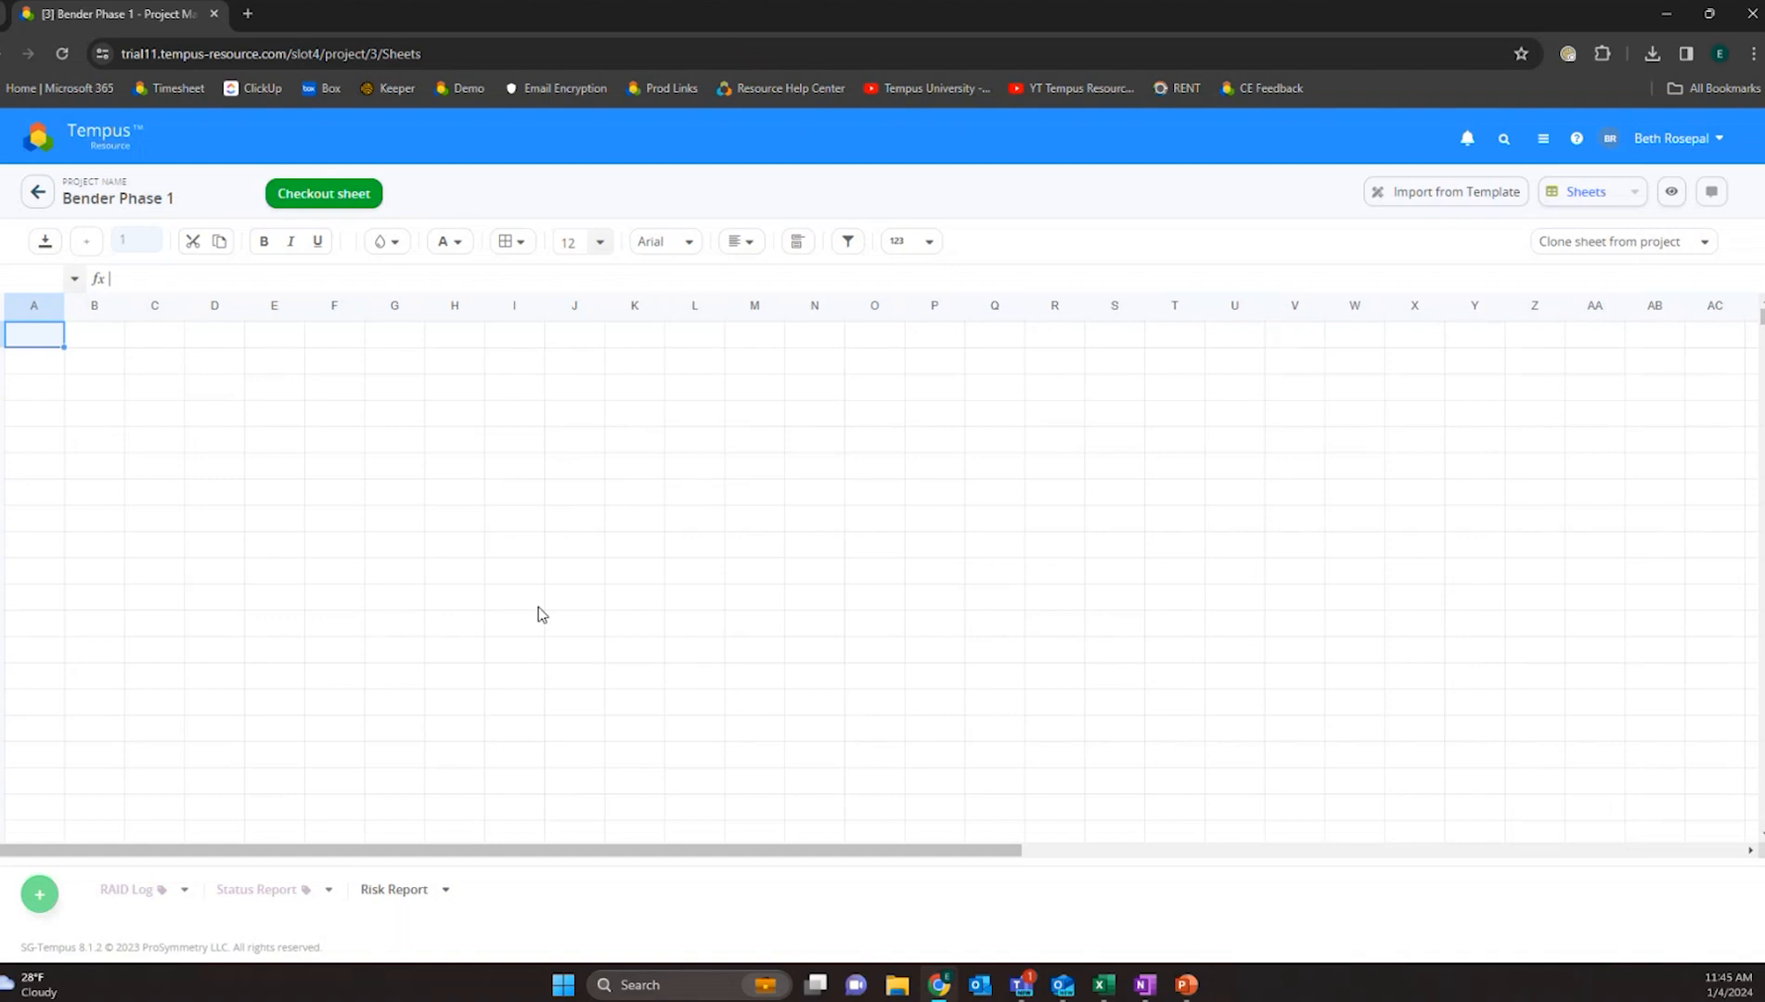
# - Check out the RAID Log sheet and view the RAID Category options in the first data cell, then check it back in
pyautogui.click(150, 897)
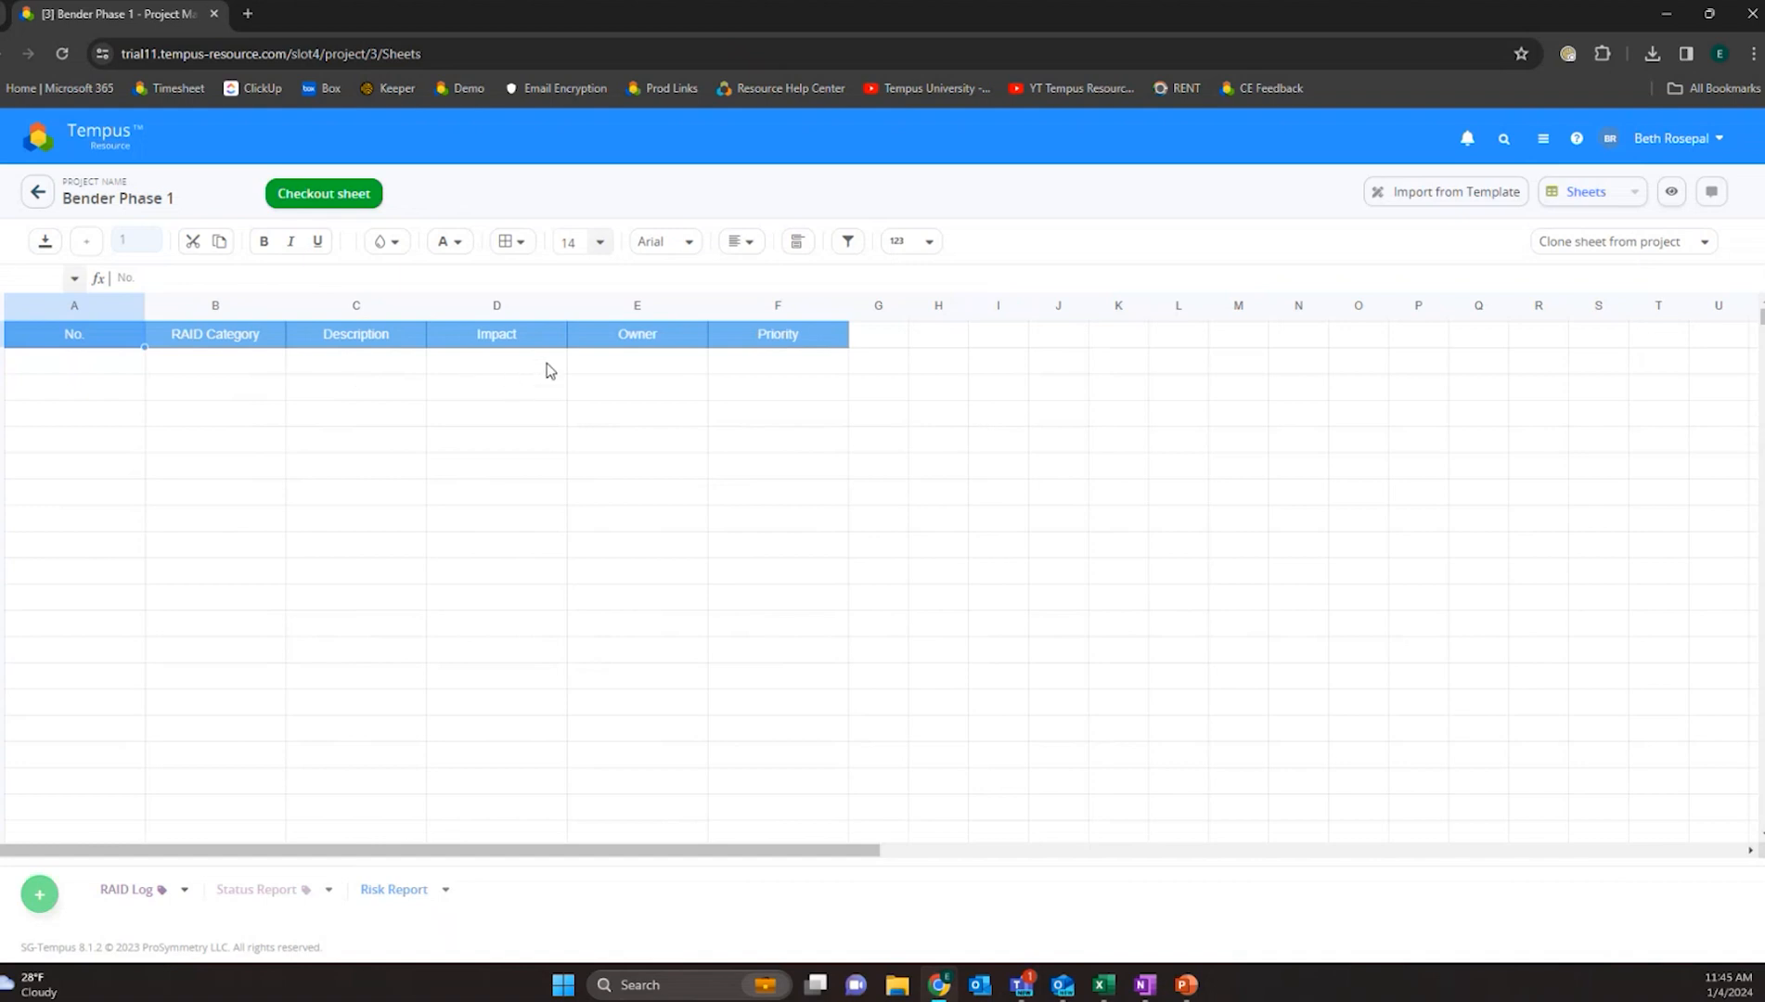
pyautogui.click(322, 198)
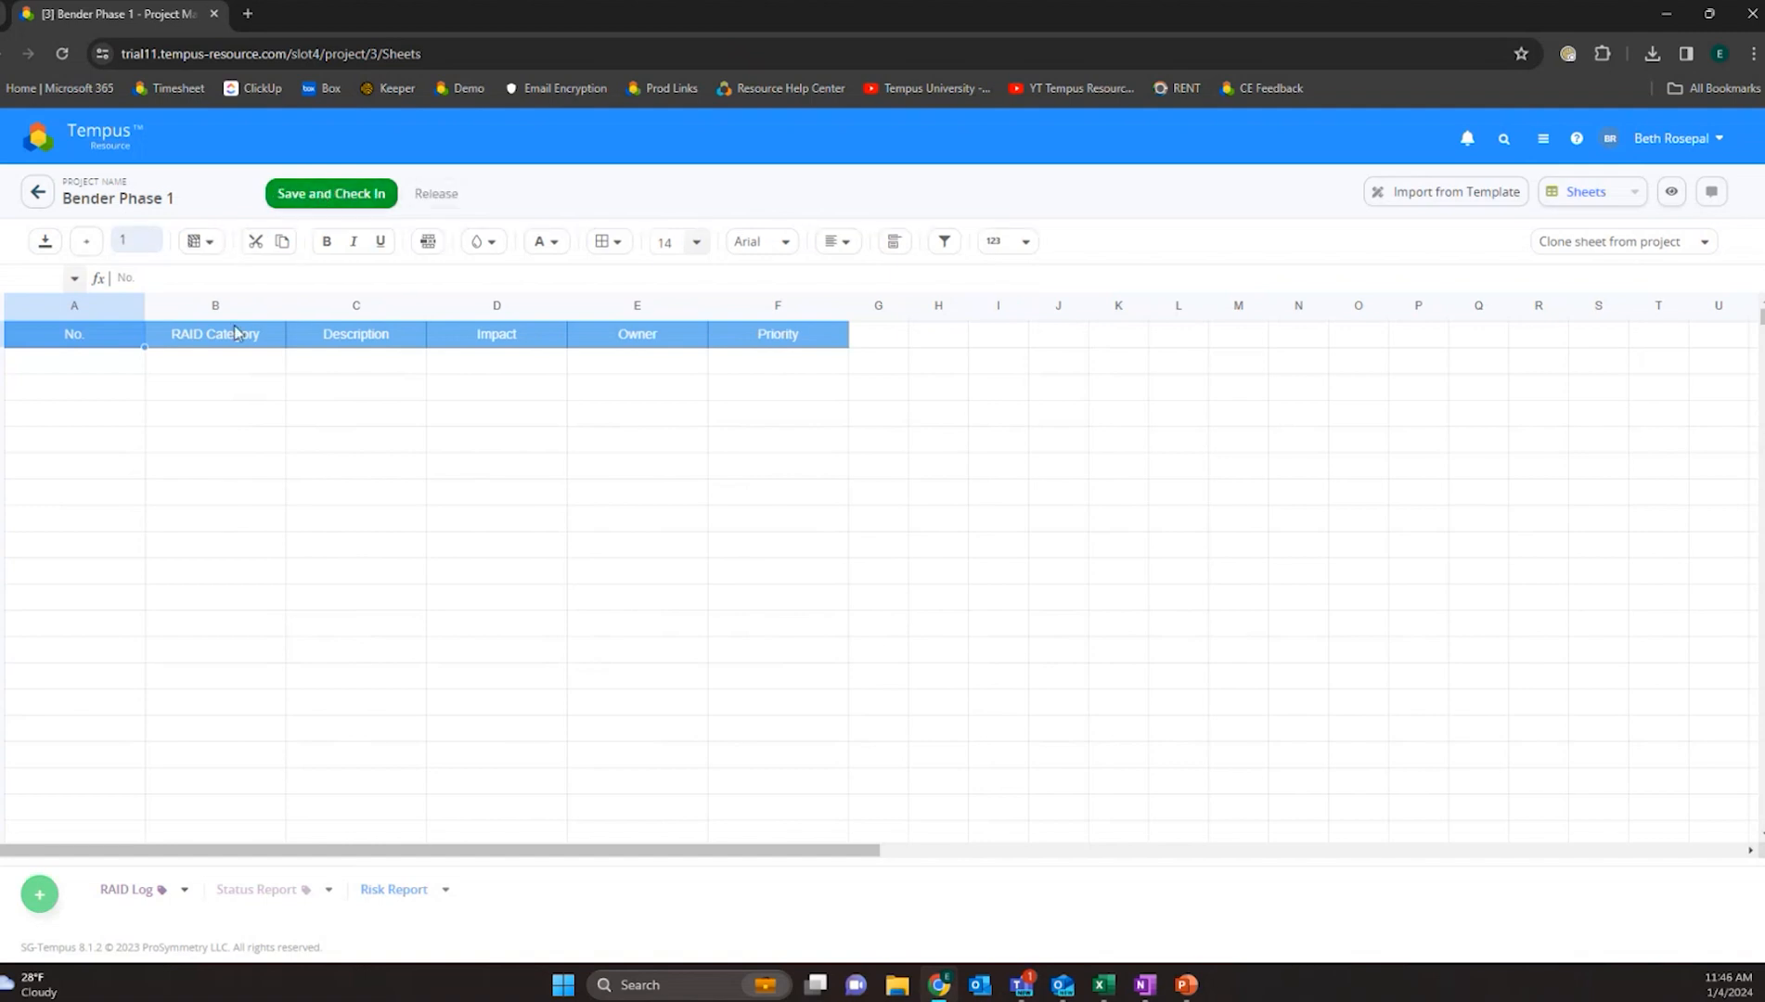
pyautogui.click(199, 357)
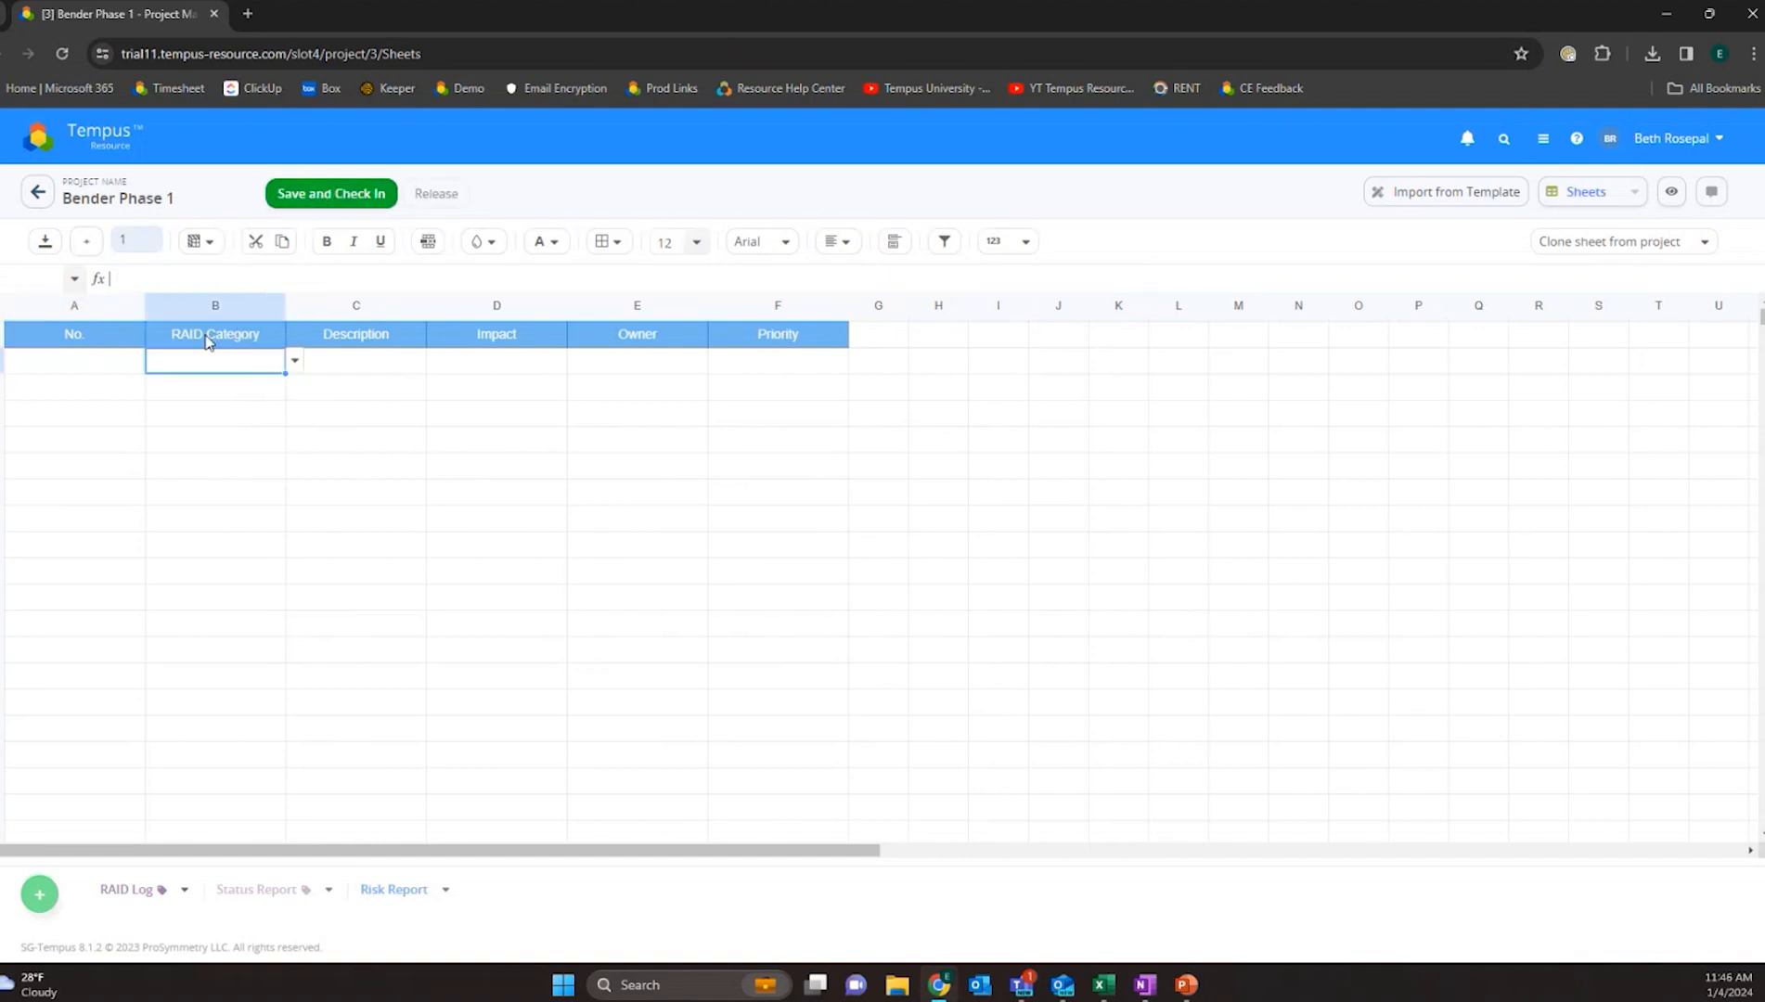
pyautogui.click(297, 363)
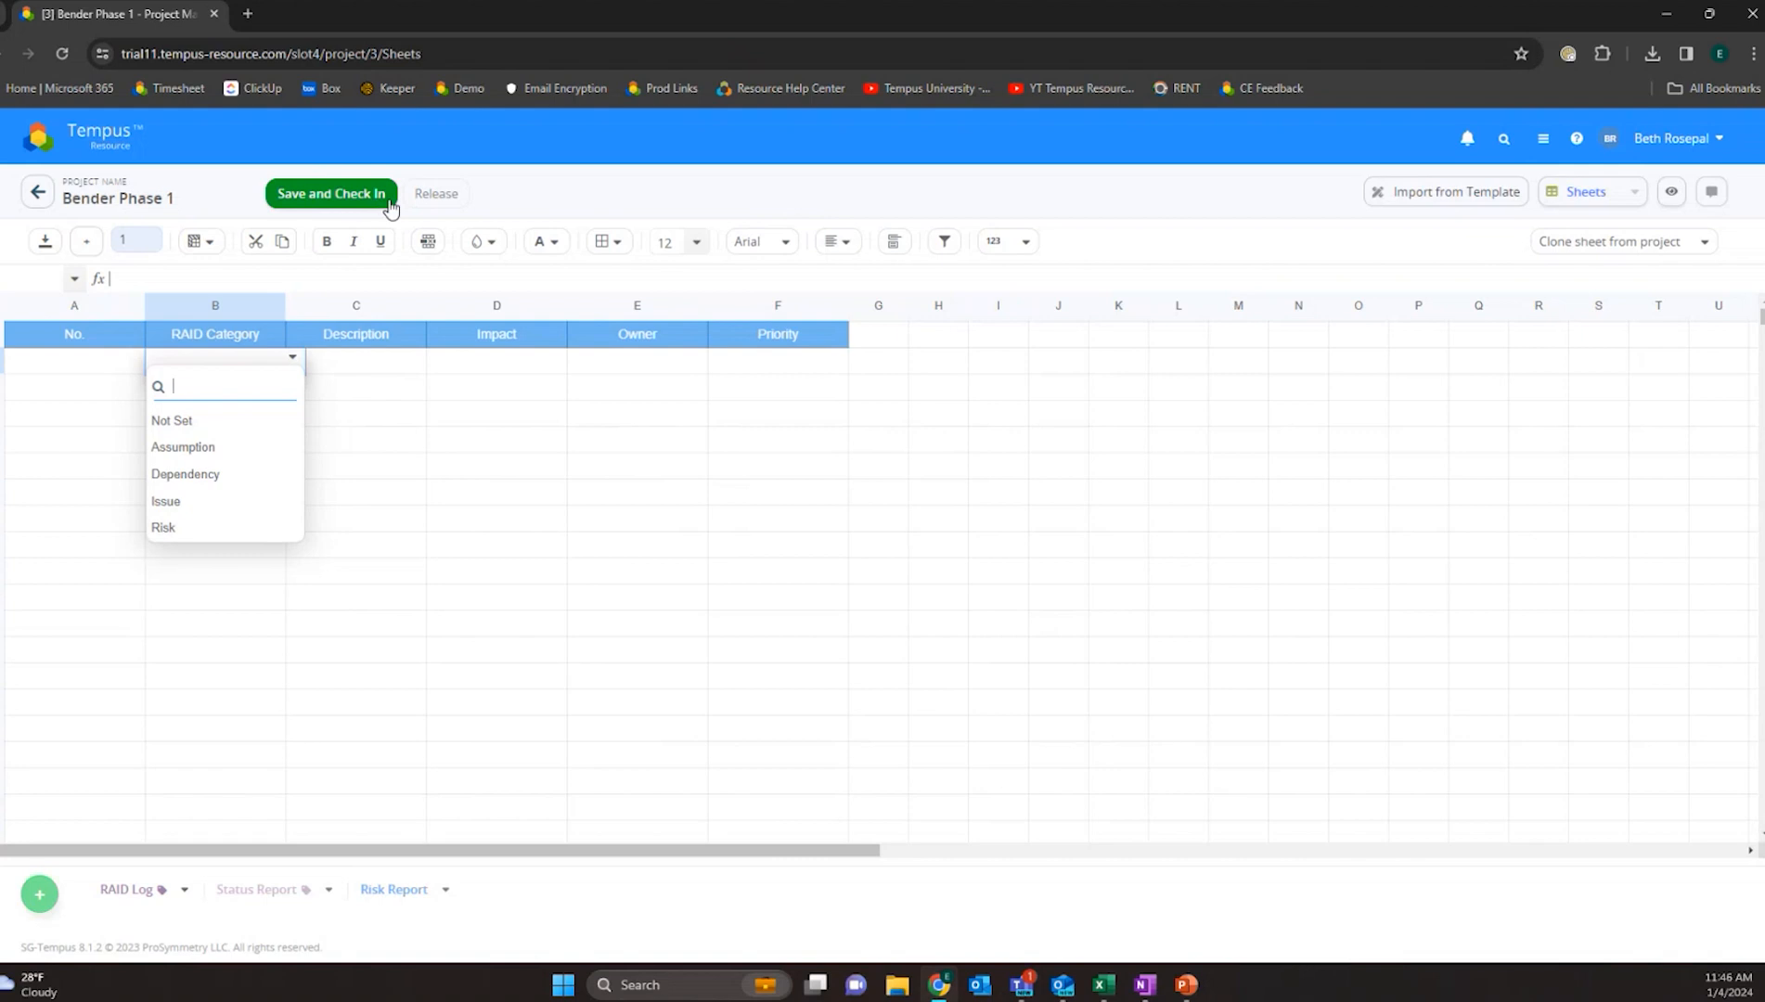
pyautogui.click(429, 193)
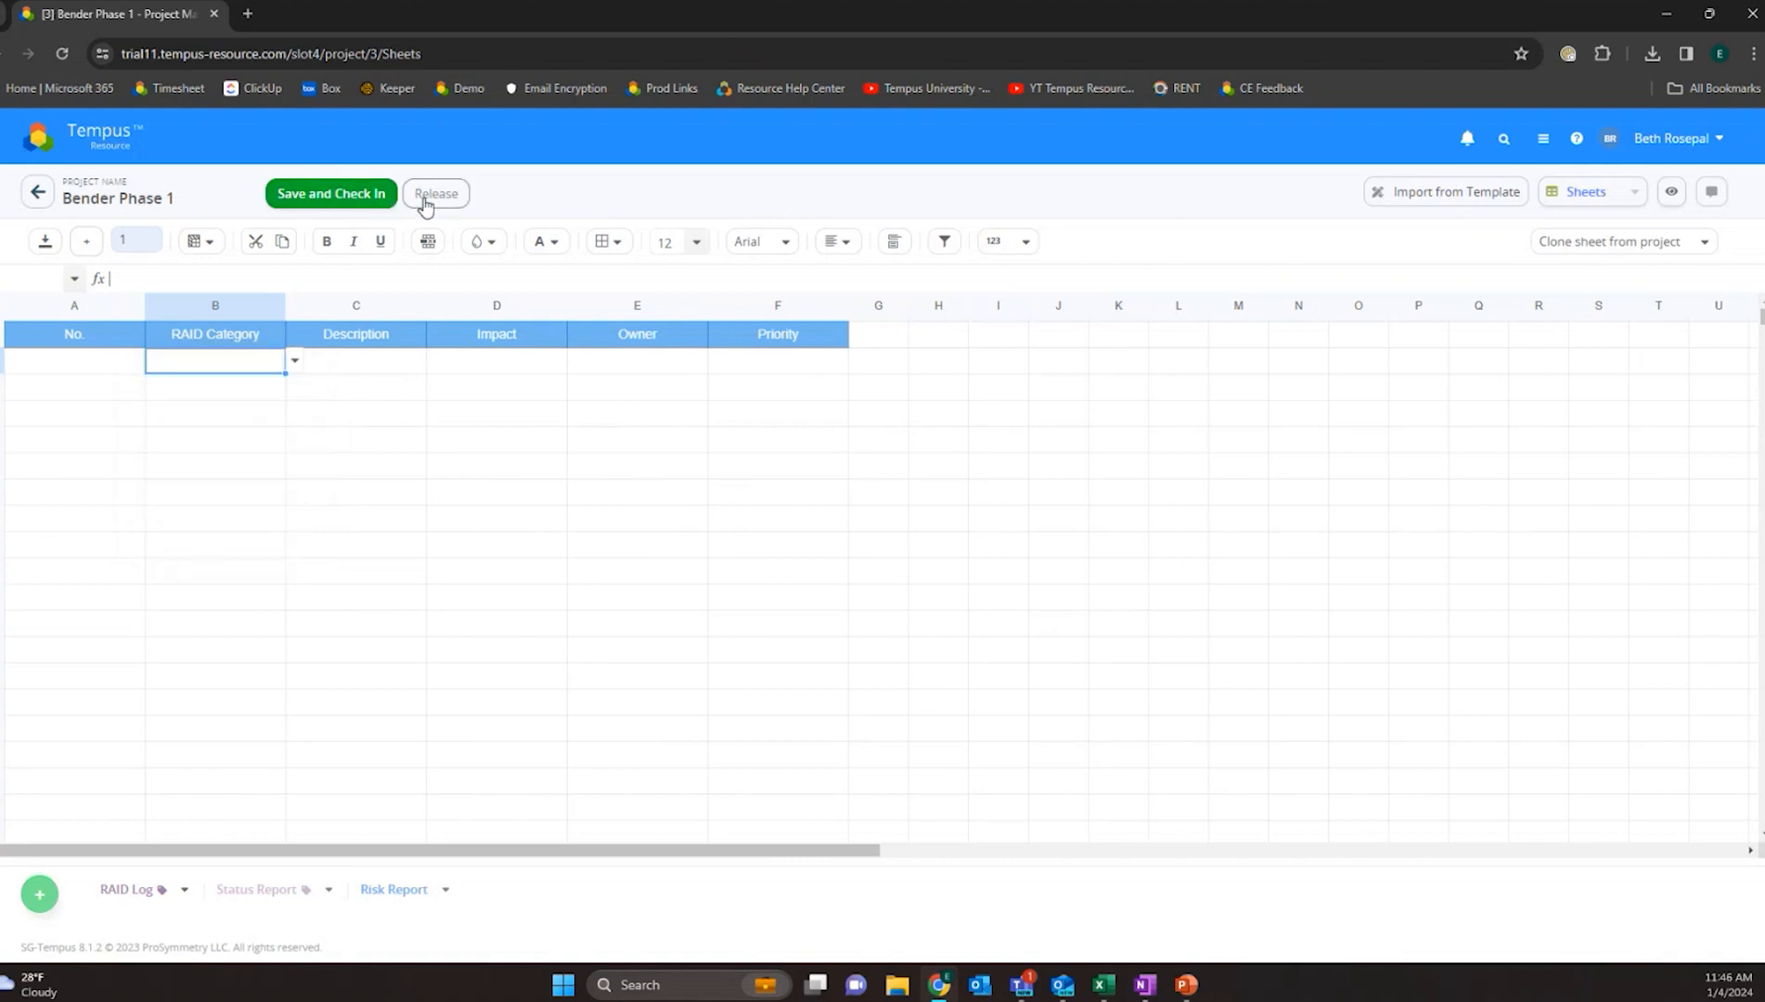
# - Switch to the Status Report sheet and browse its empty cells under the column headers
pyautogui.click(257, 891)
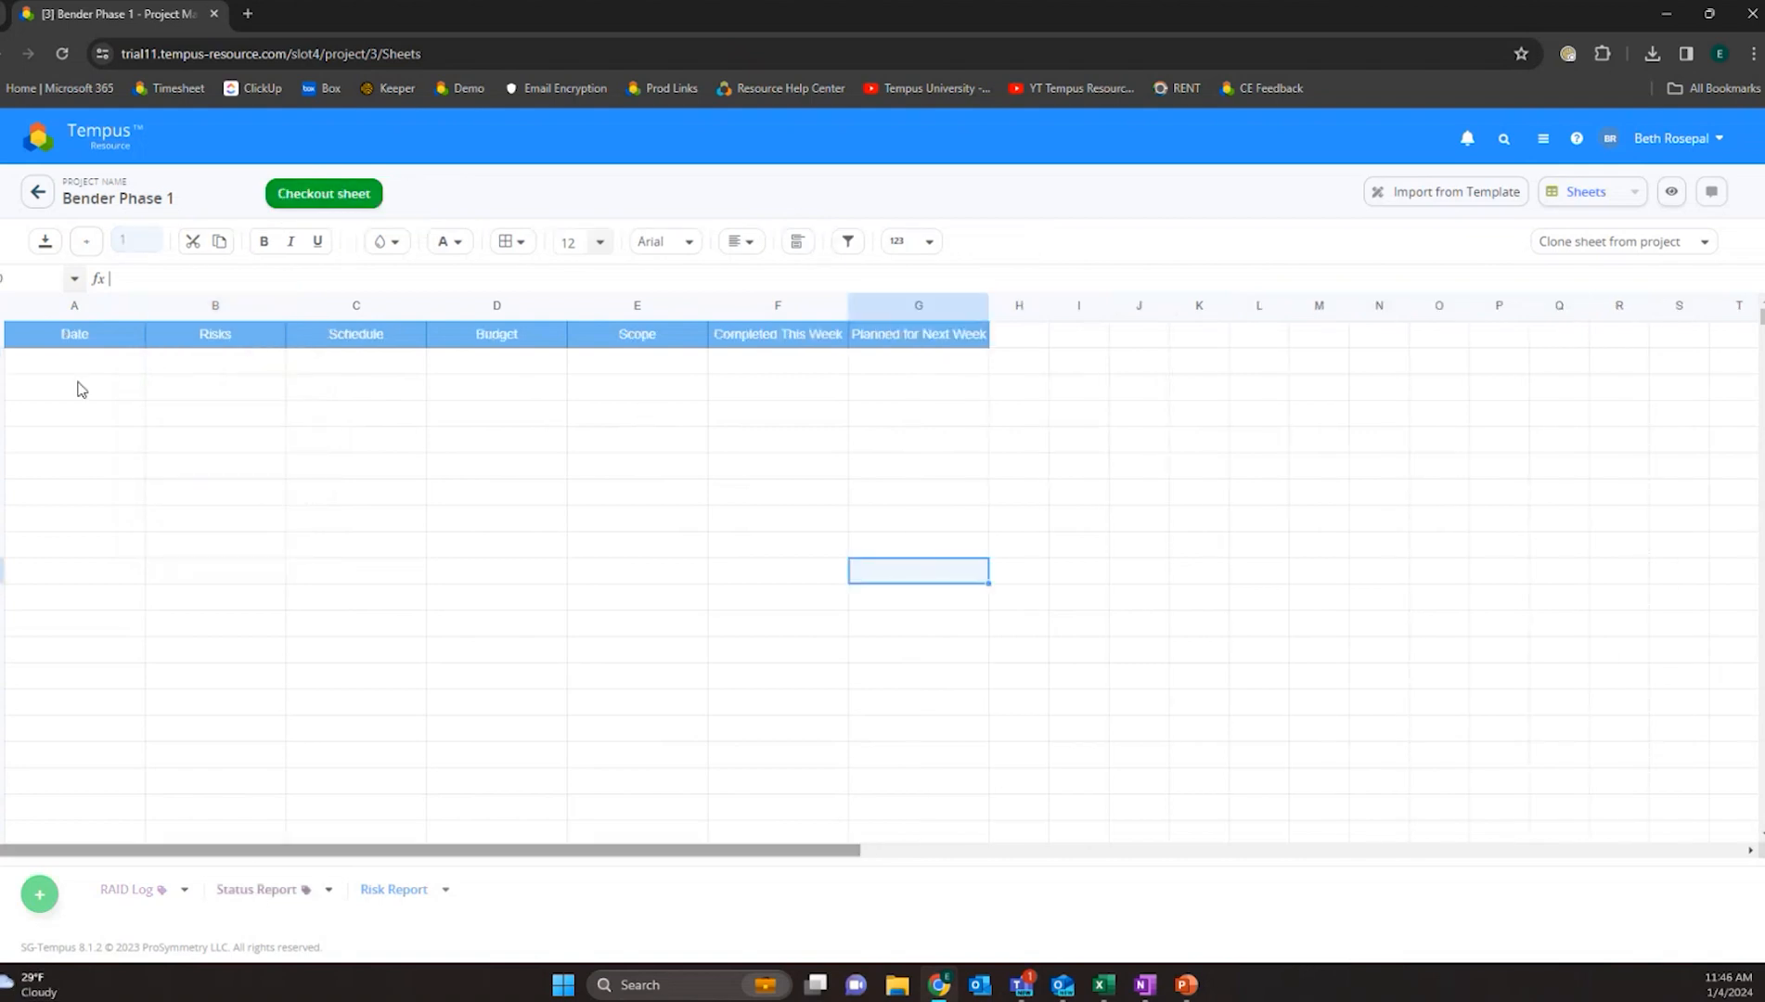
pyautogui.click(57, 344)
pyautogui.click(98, 360)
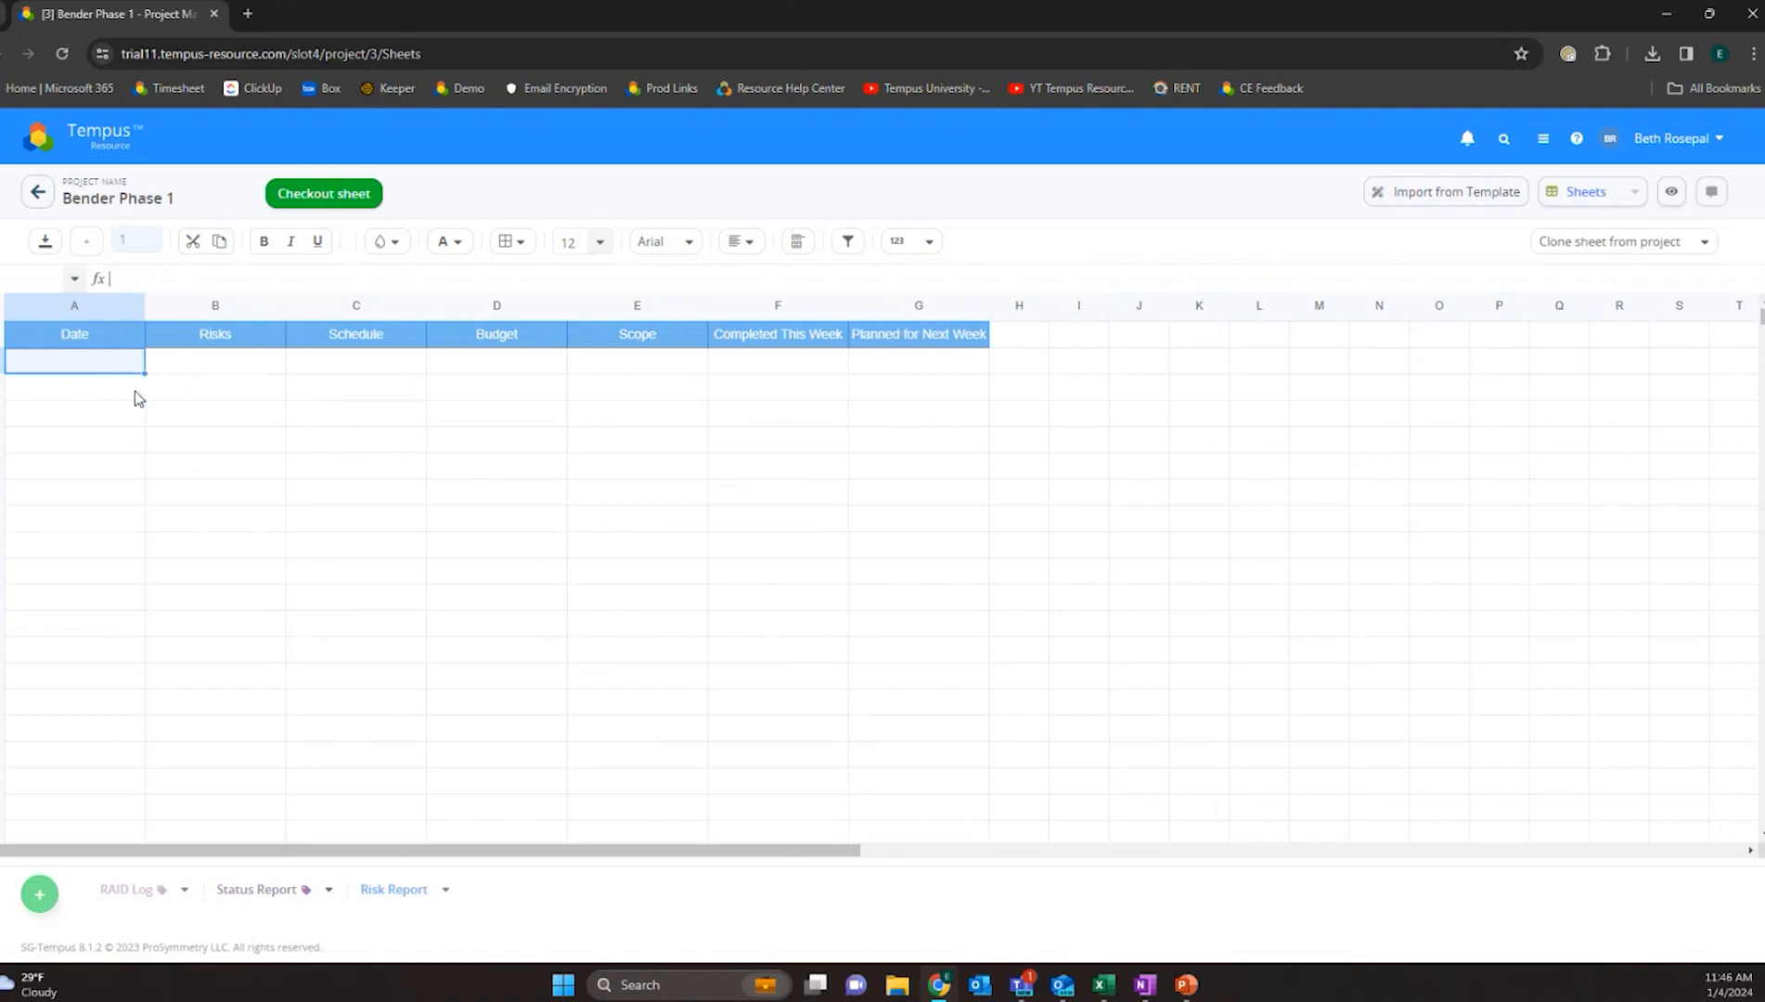
pyautogui.click(135, 391)
pyautogui.click(121, 492)
pyautogui.click(100, 545)
pyautogui.click(113, 624)
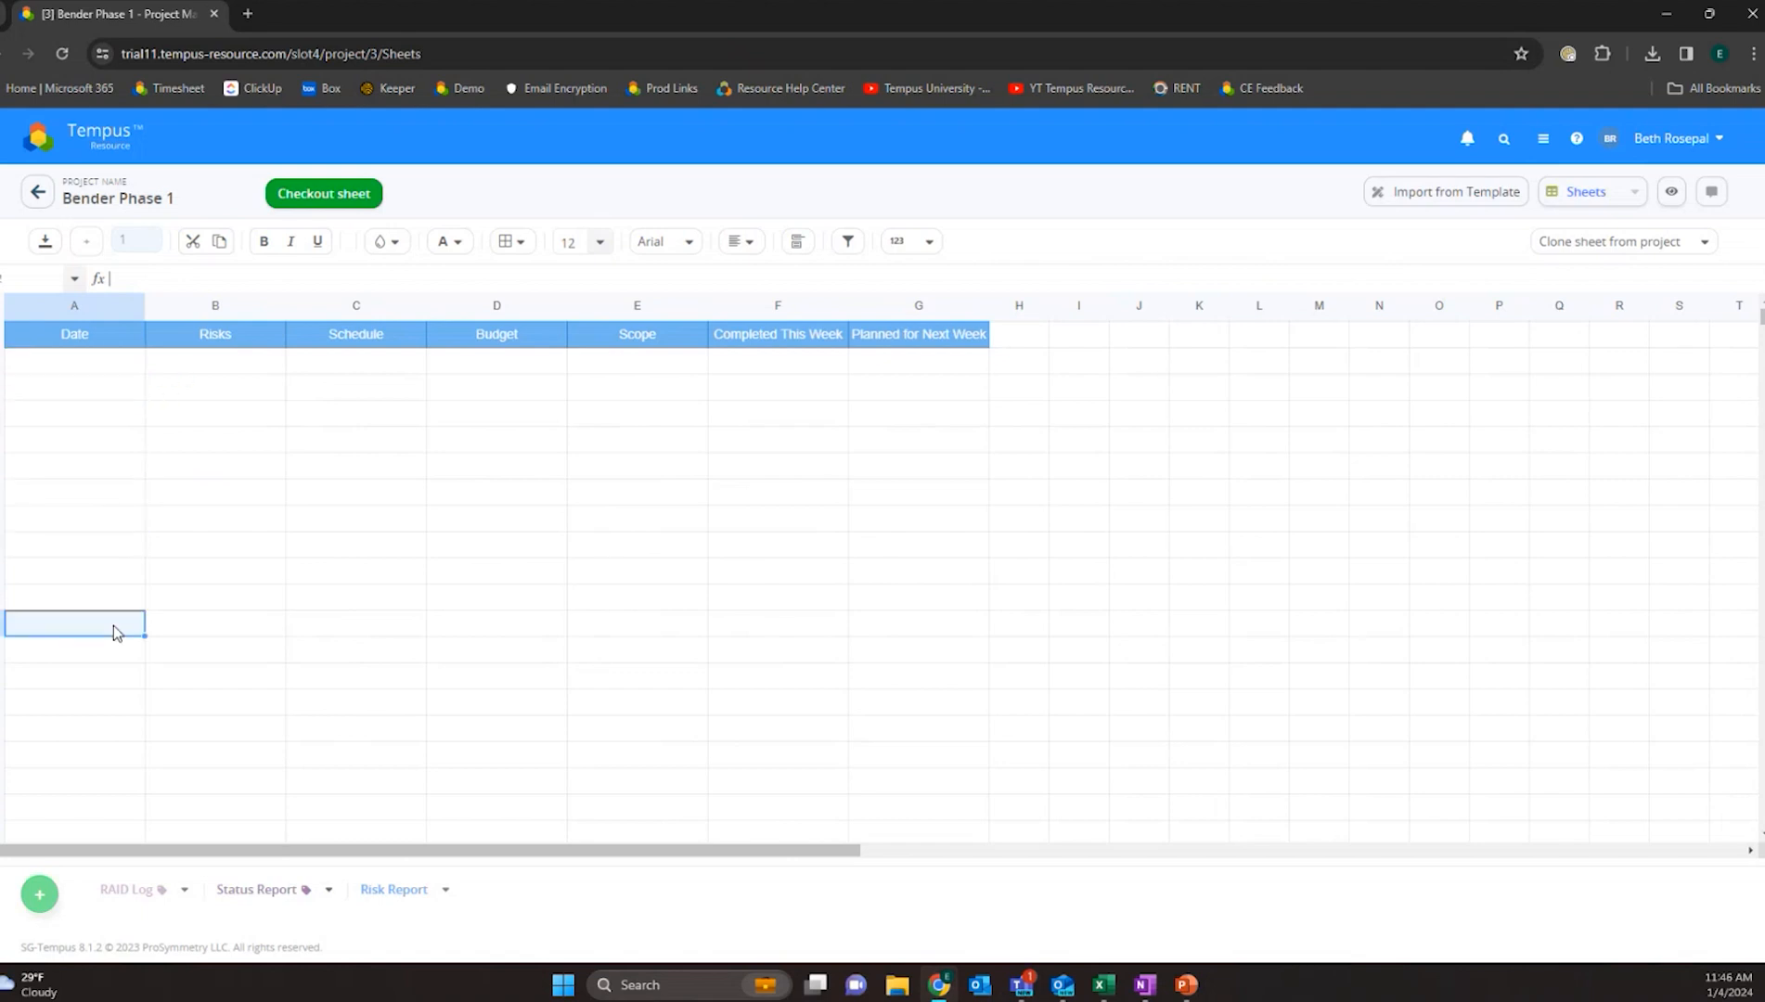
pyautogui.click(103, 450)
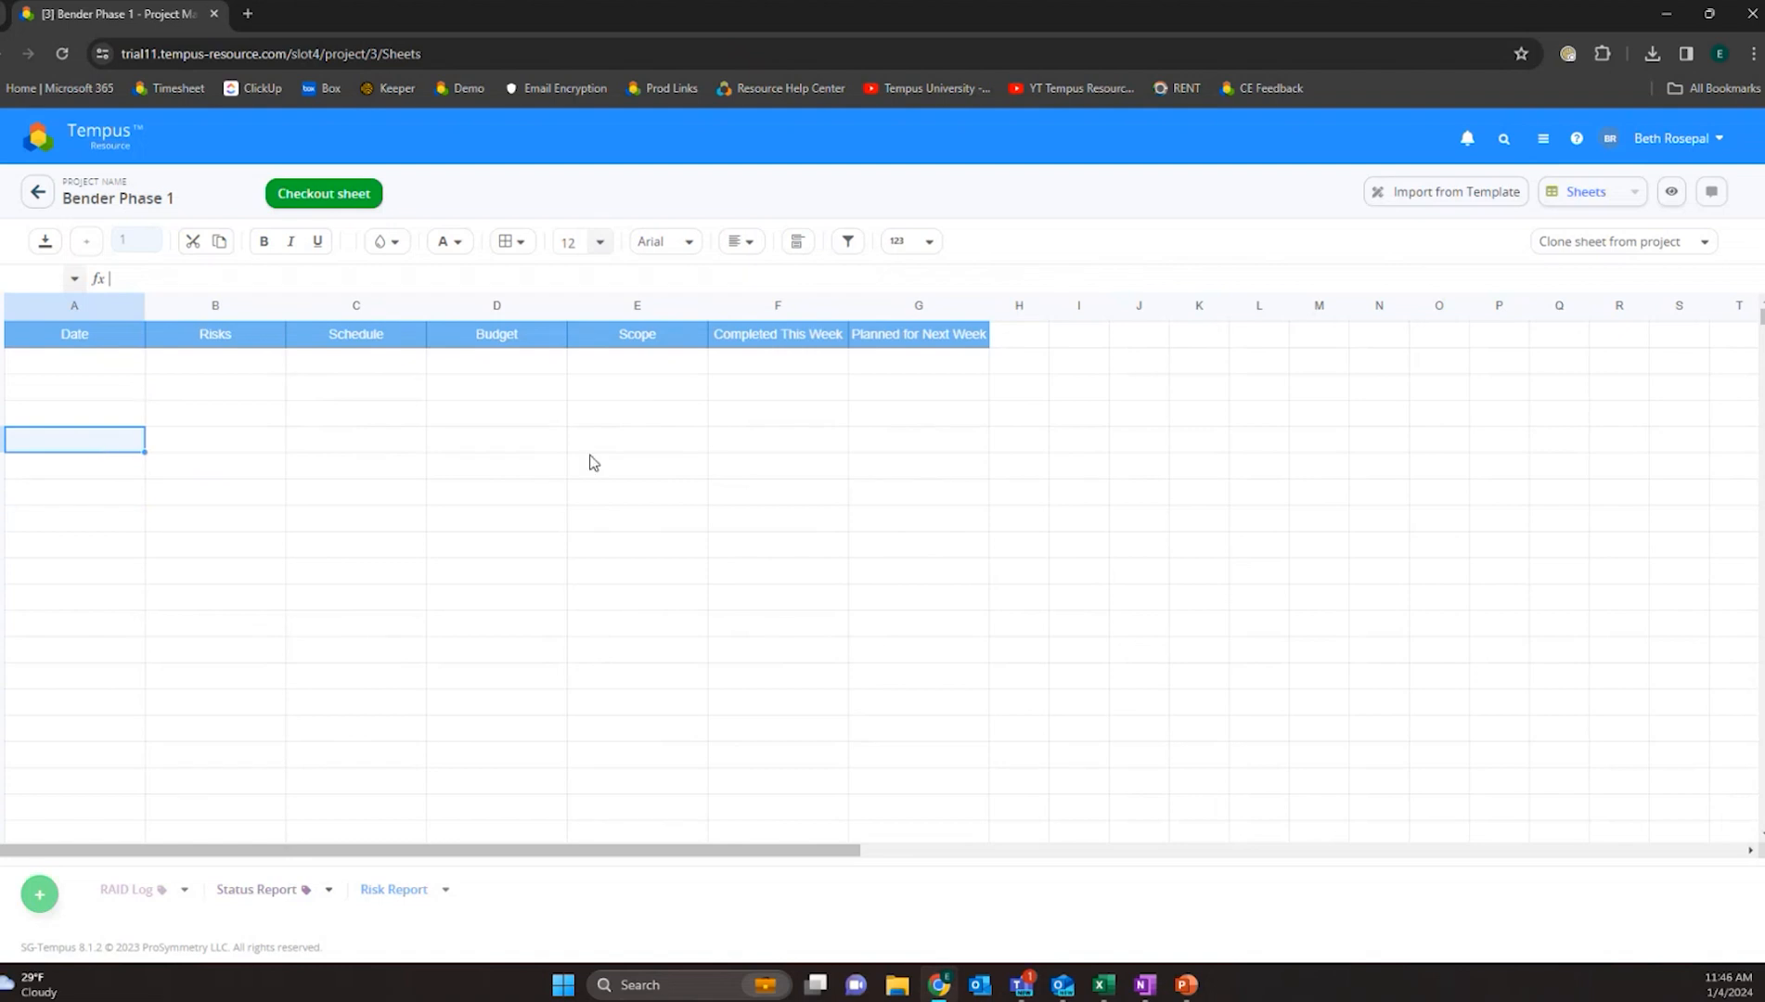
pyautogui.click(515, 363)
pyautogui.click(319, 362)
pyautogui.click(249, 363)
pyautogui.click(239, 442)
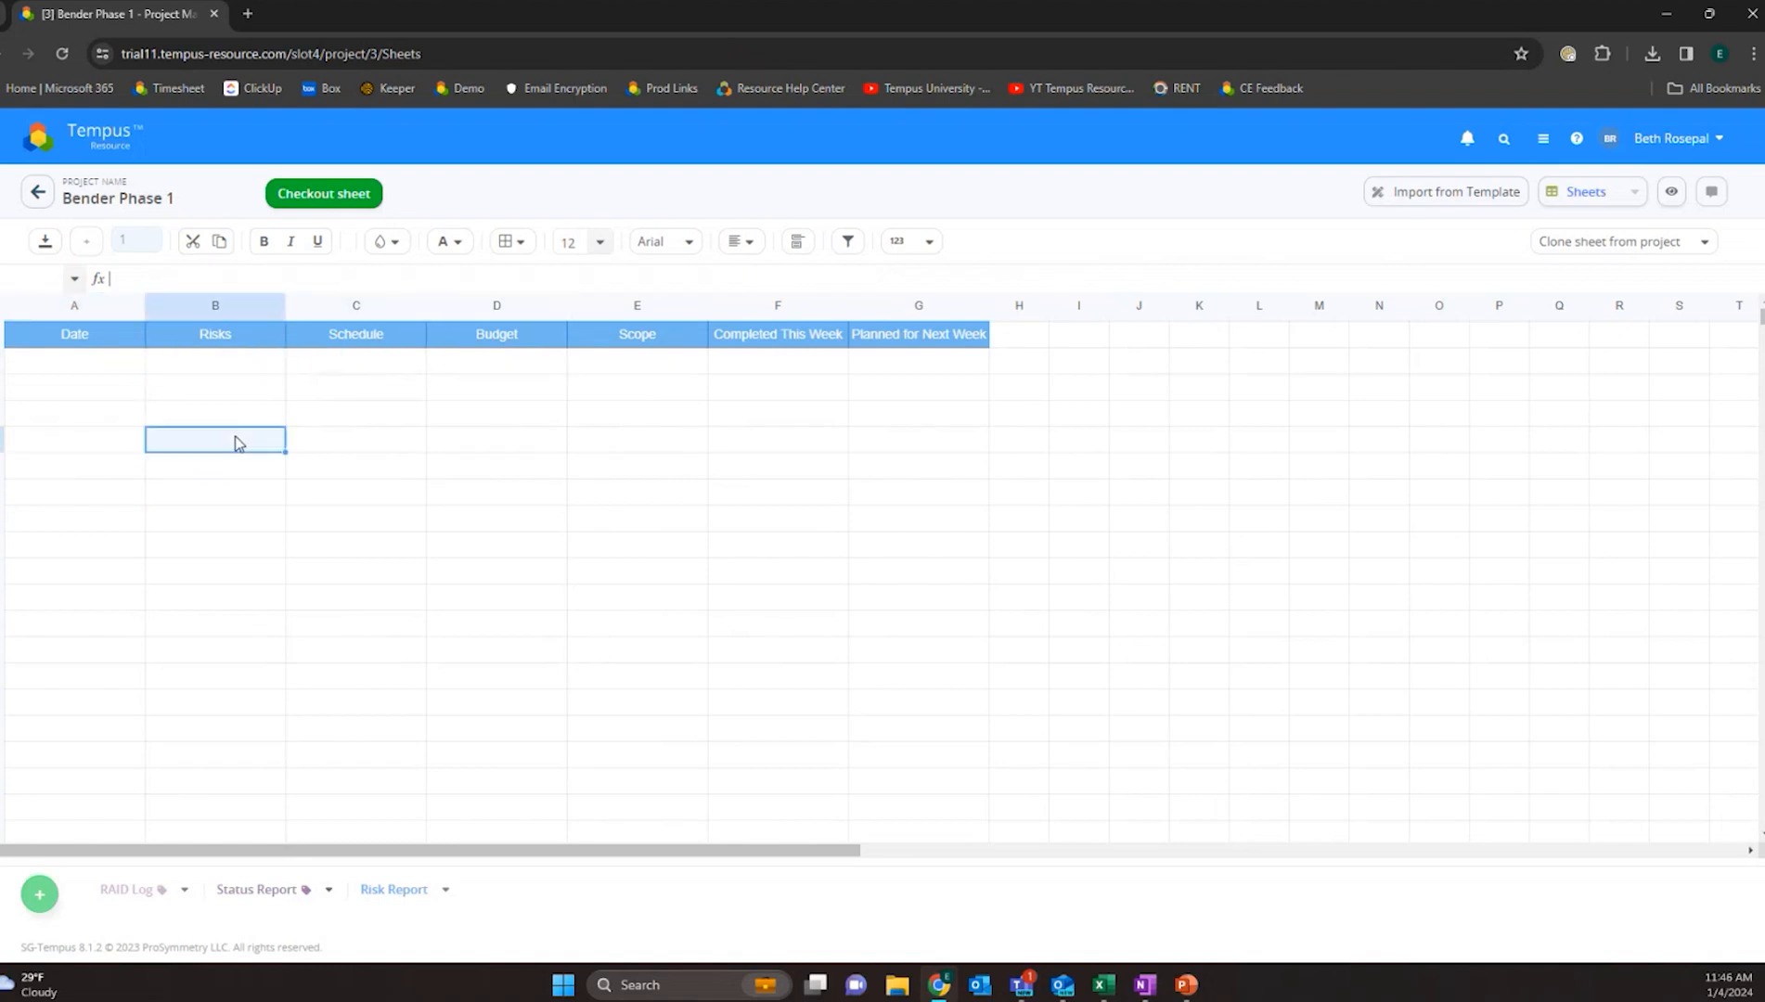
pyautogui.click(524, 469)
pyautogui.click(770, 439)
pyautogui.click(770, 362)
pyautogui.click(917, 518)
# - Check out the Status Report sheet and open the date picker in the first Date cell
pyautogui.click(290, 200)
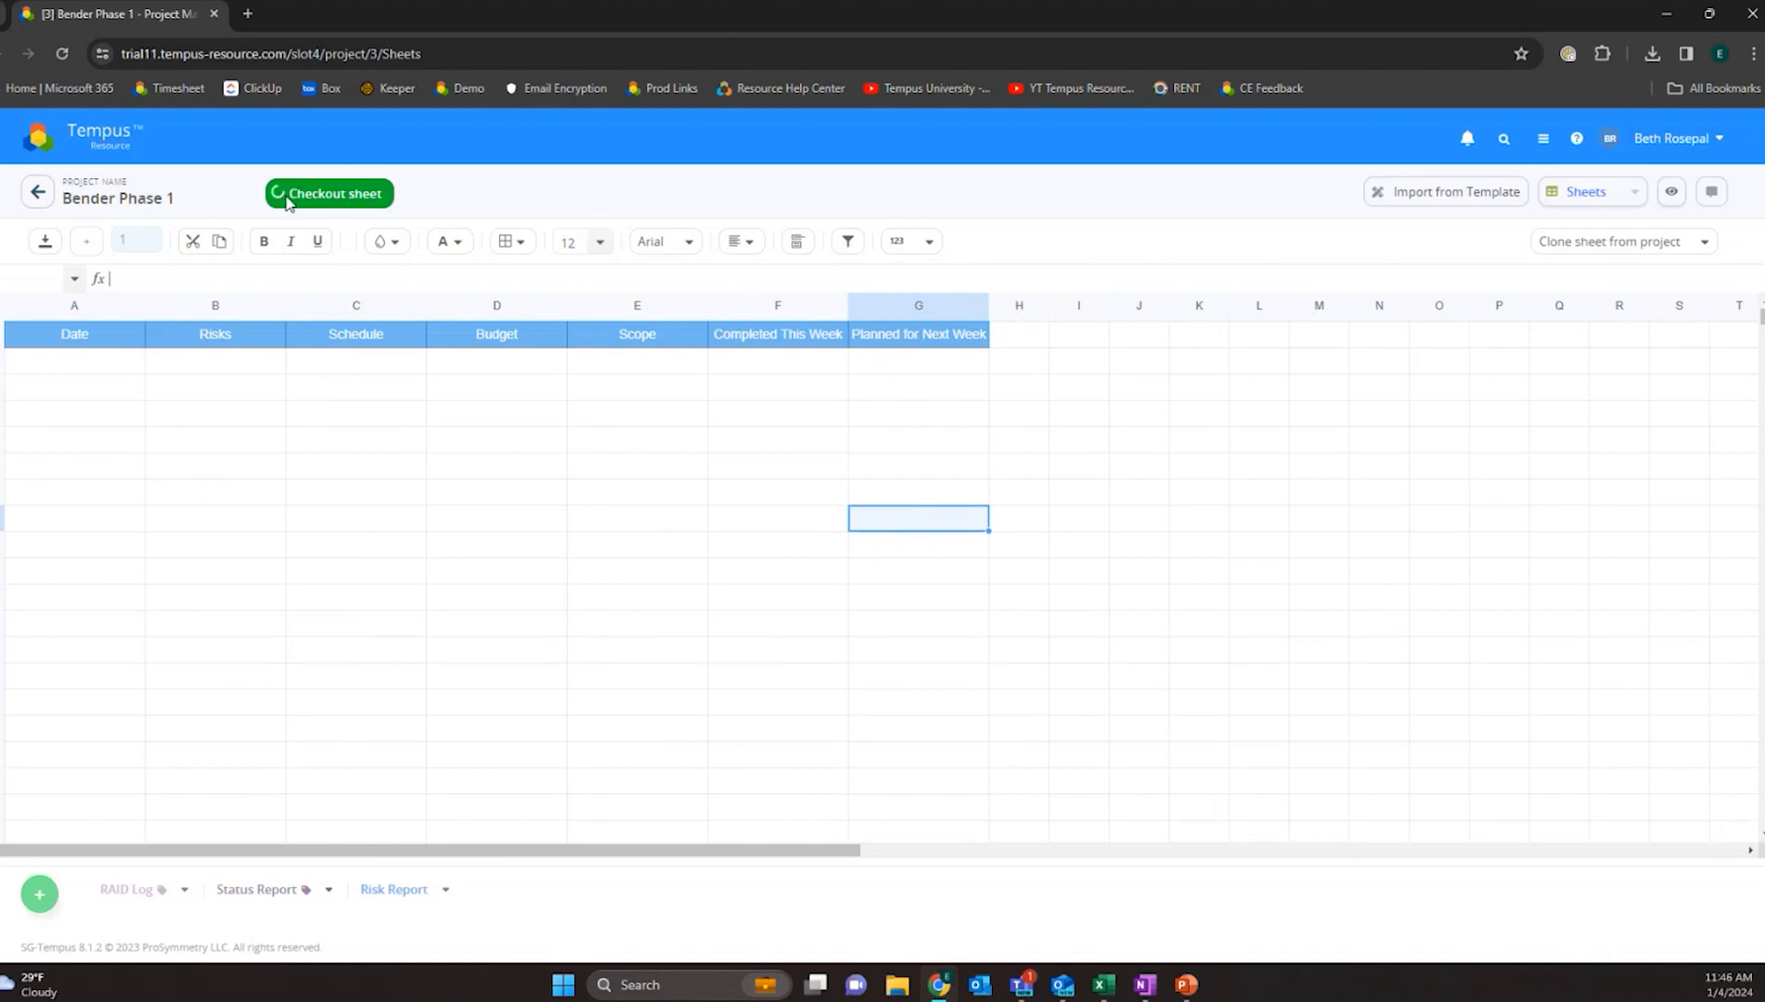
pyautogui.click(81, 363)
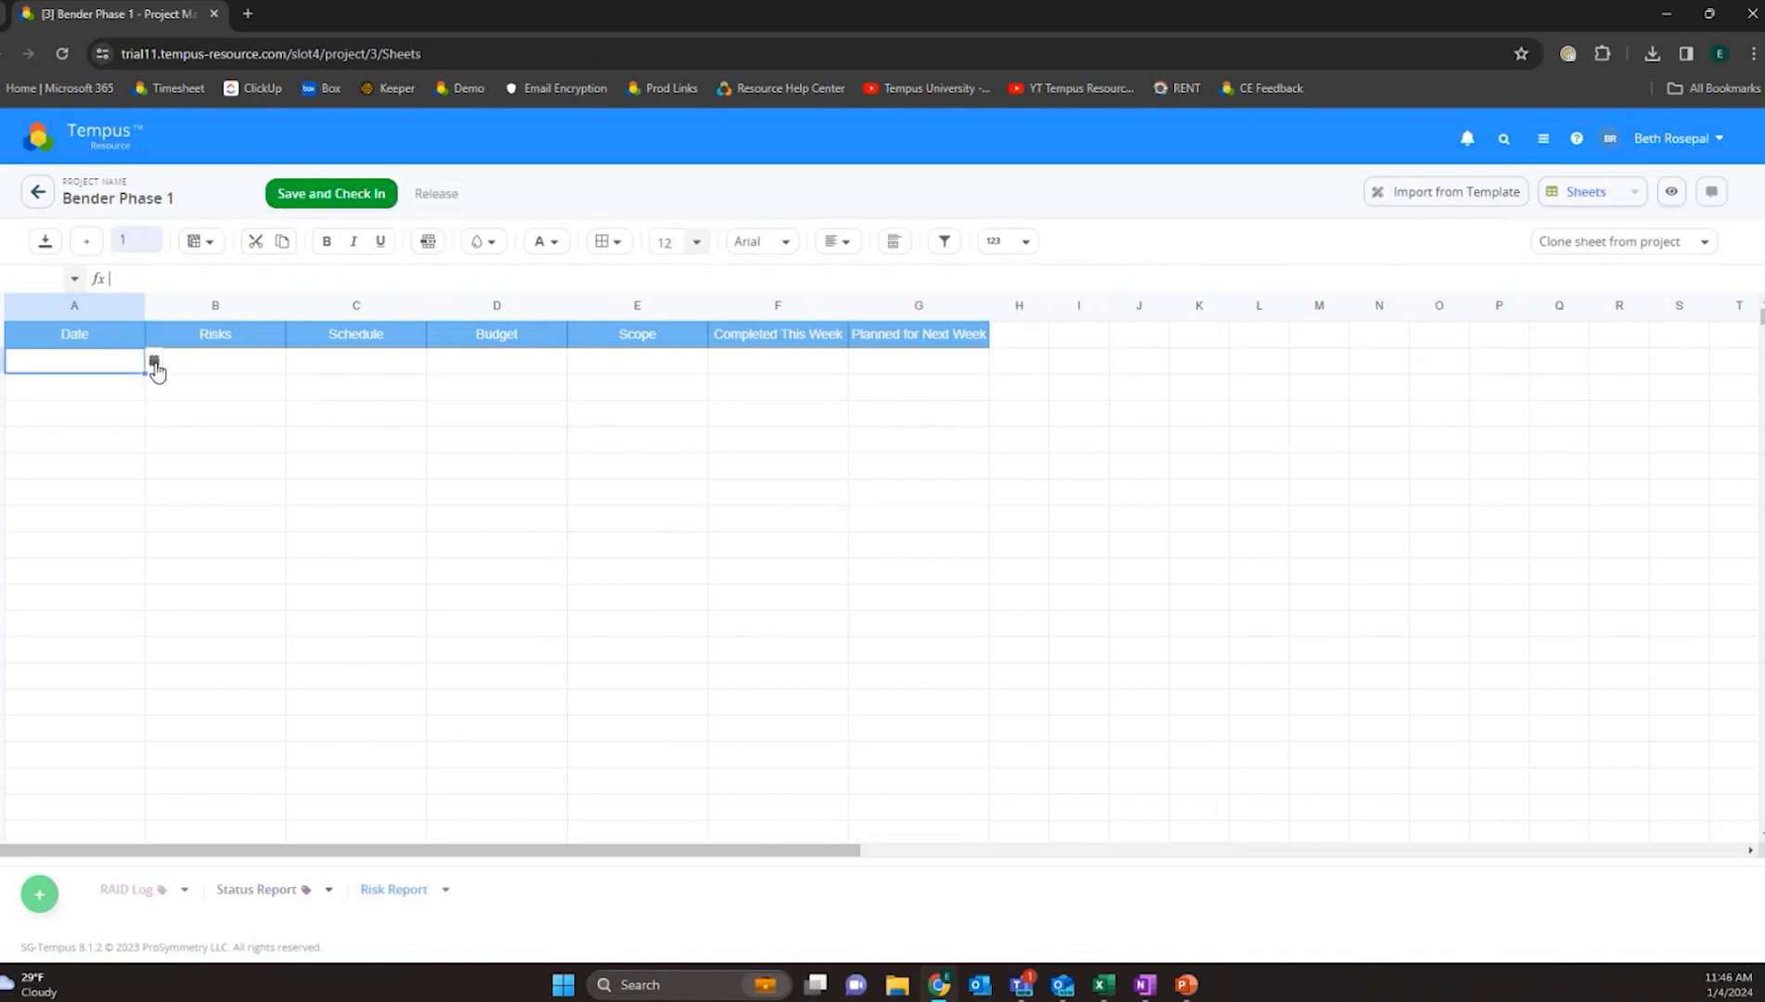
pyautogui.click(154, 362)
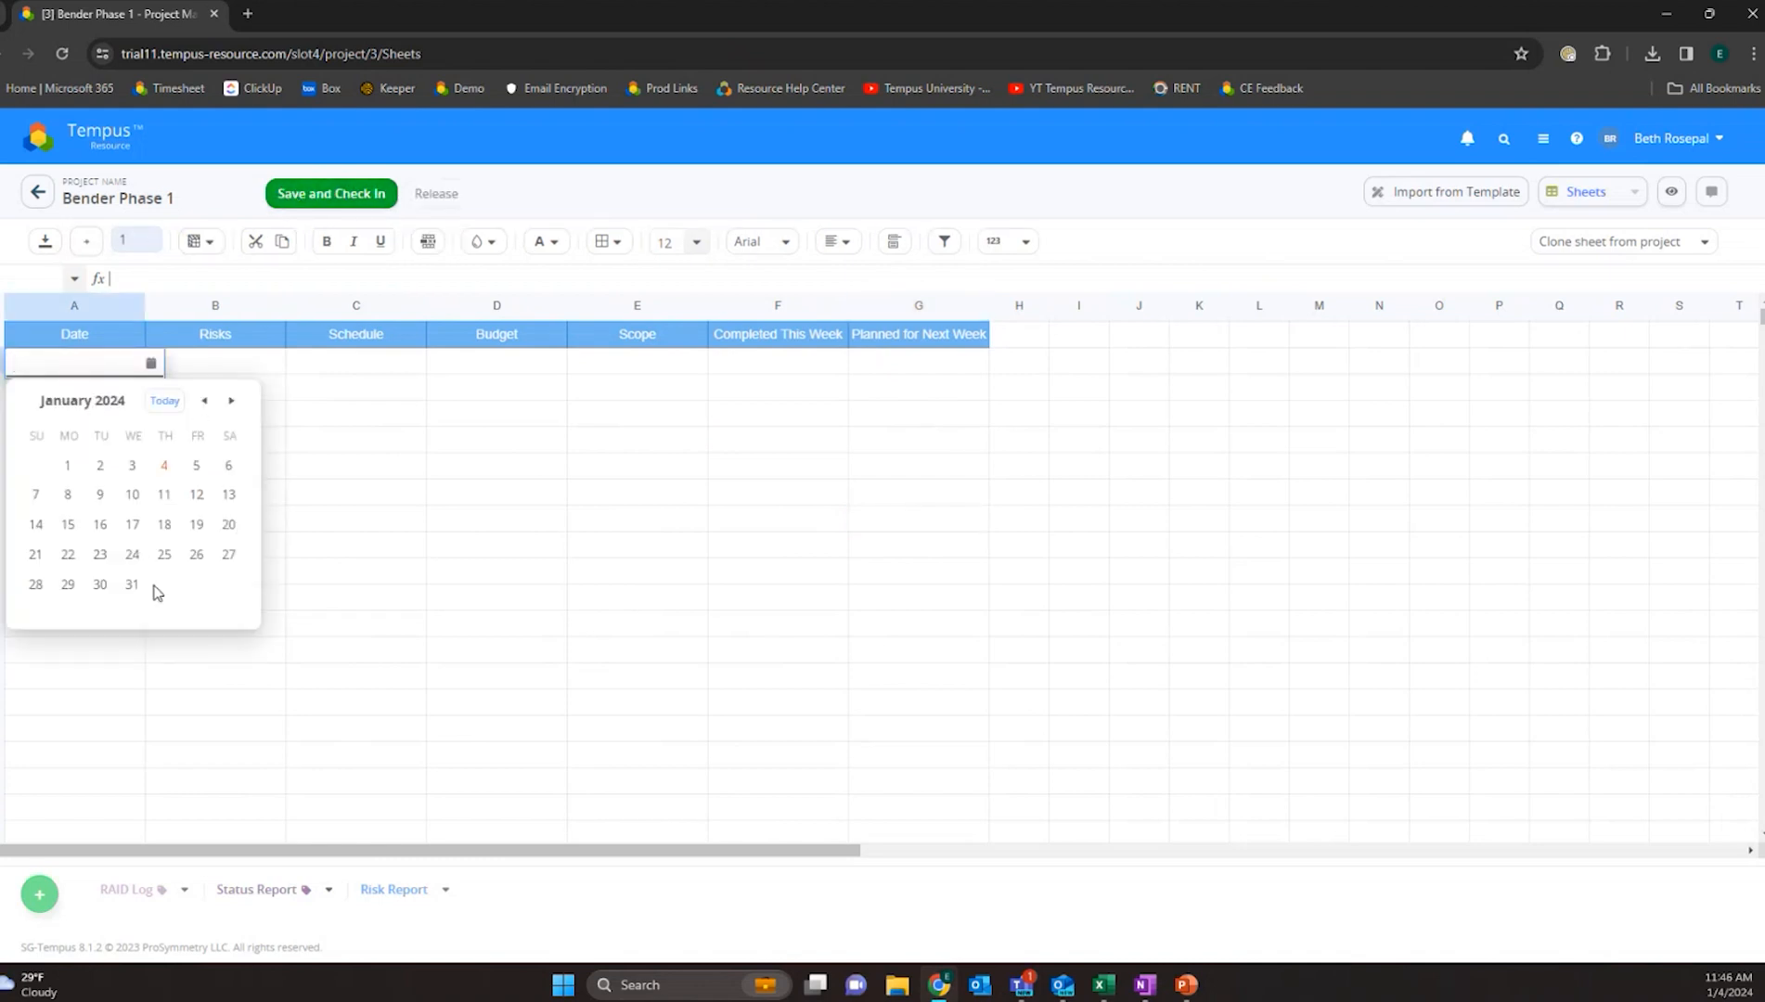
pyautogui.click(277, 361)
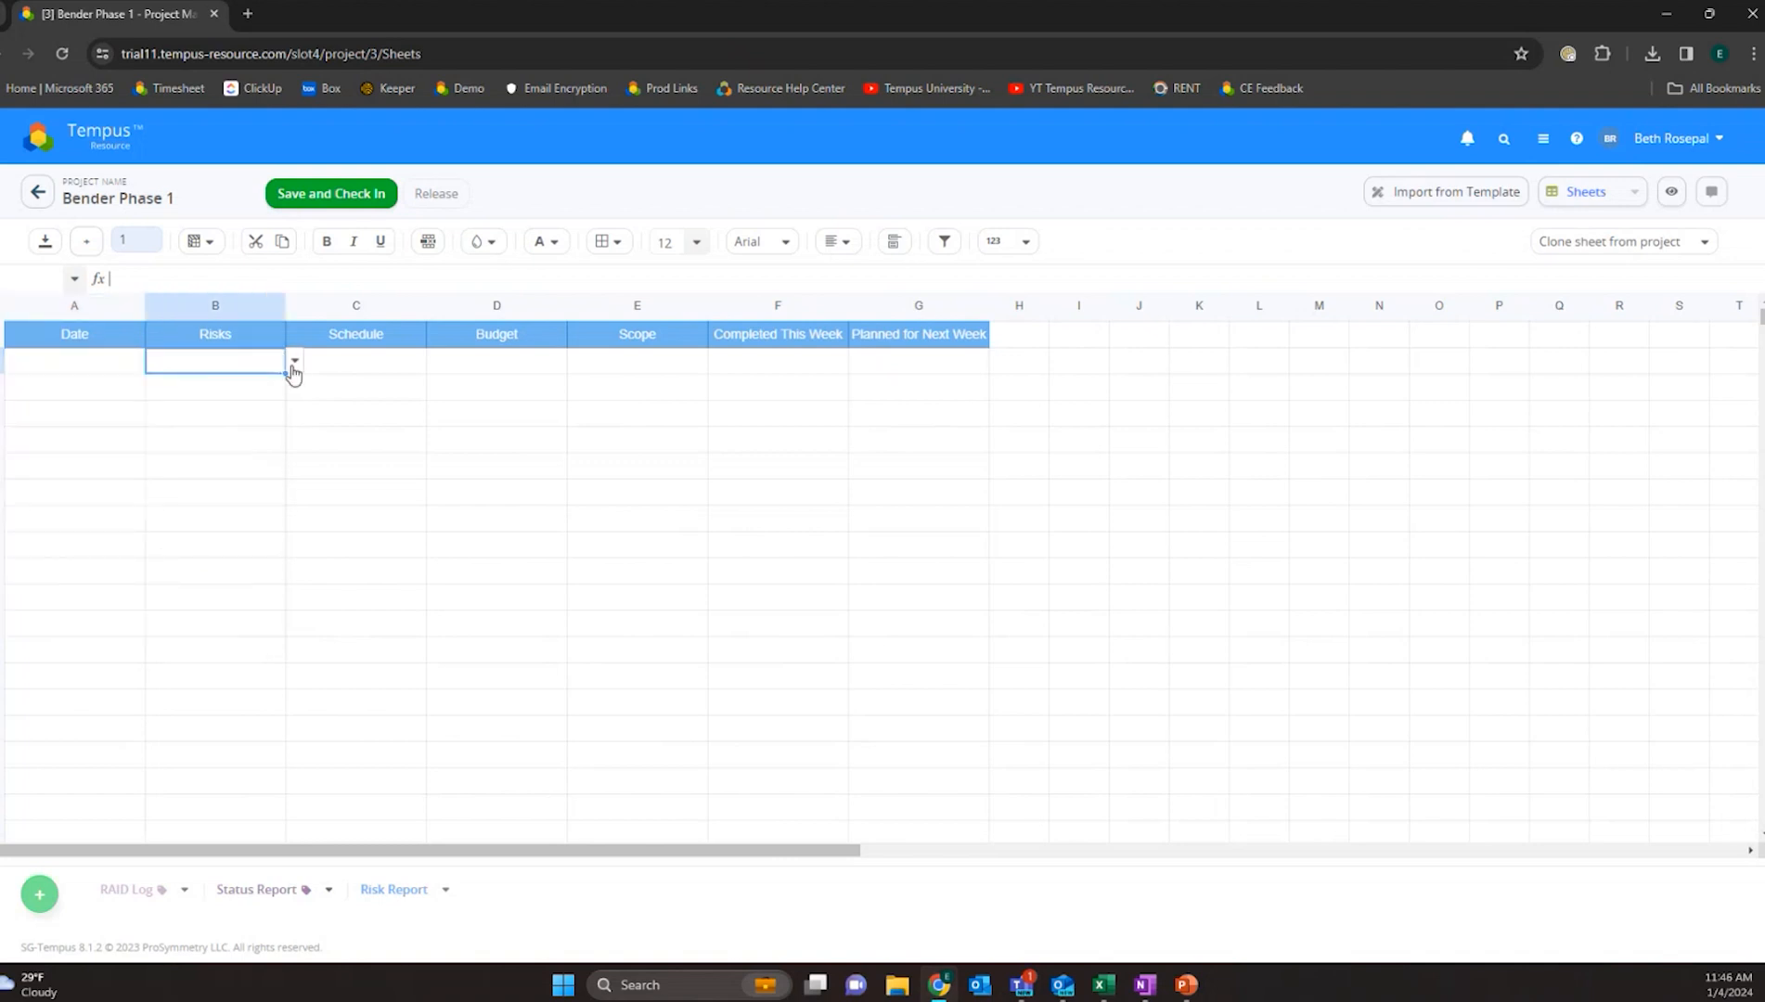
# - Tick and untick risk options in the first Risks cell's multi-select list, then save and check in the sheet
pyautogui.click(294, 362)
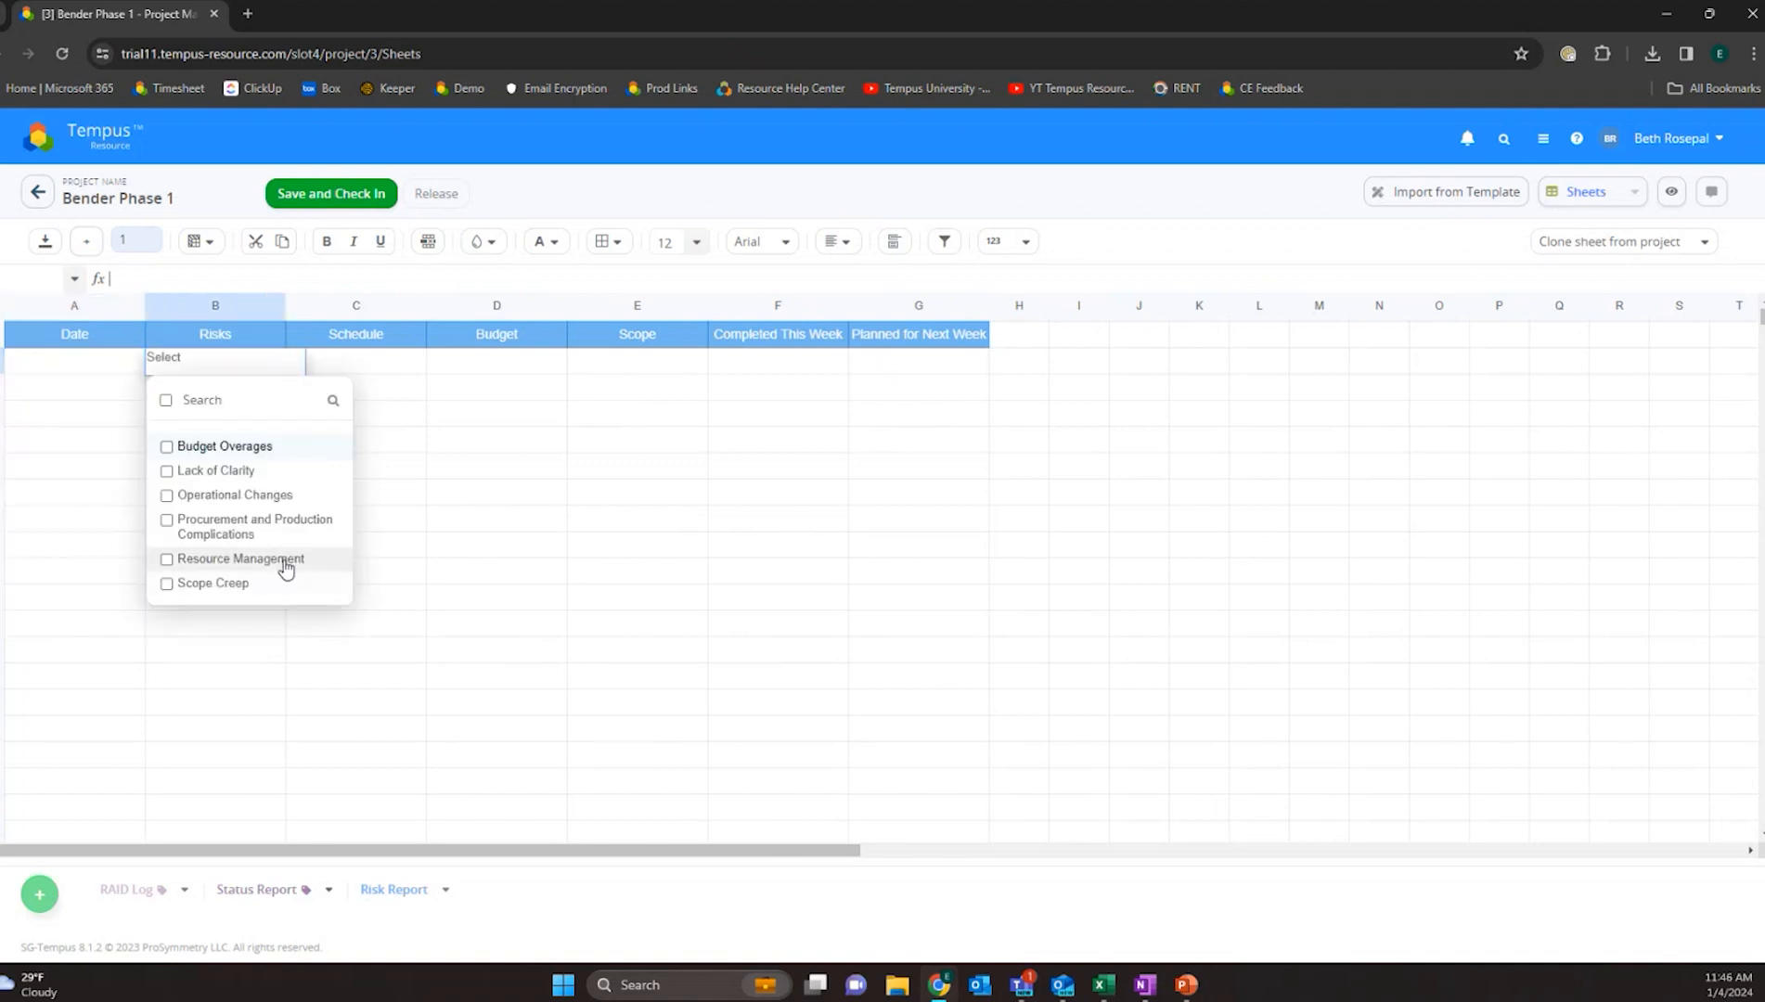
pyautogui.click(167, 471)
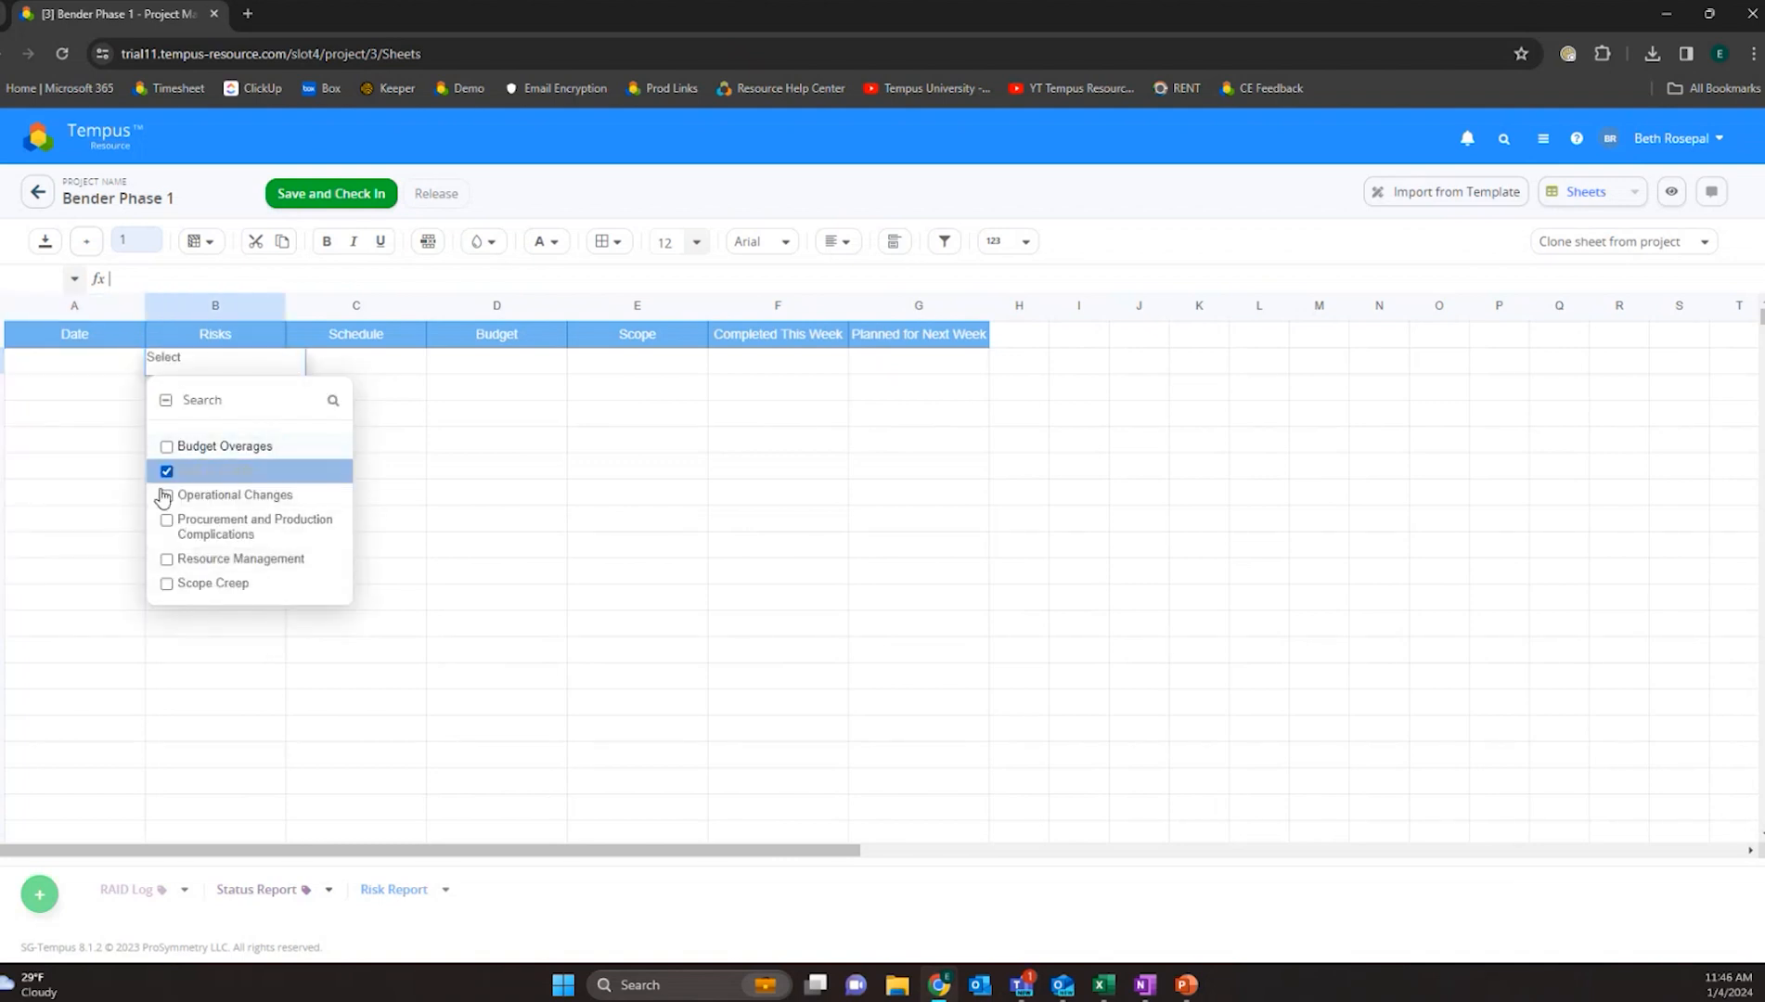
pyautogui.click(167, 496)
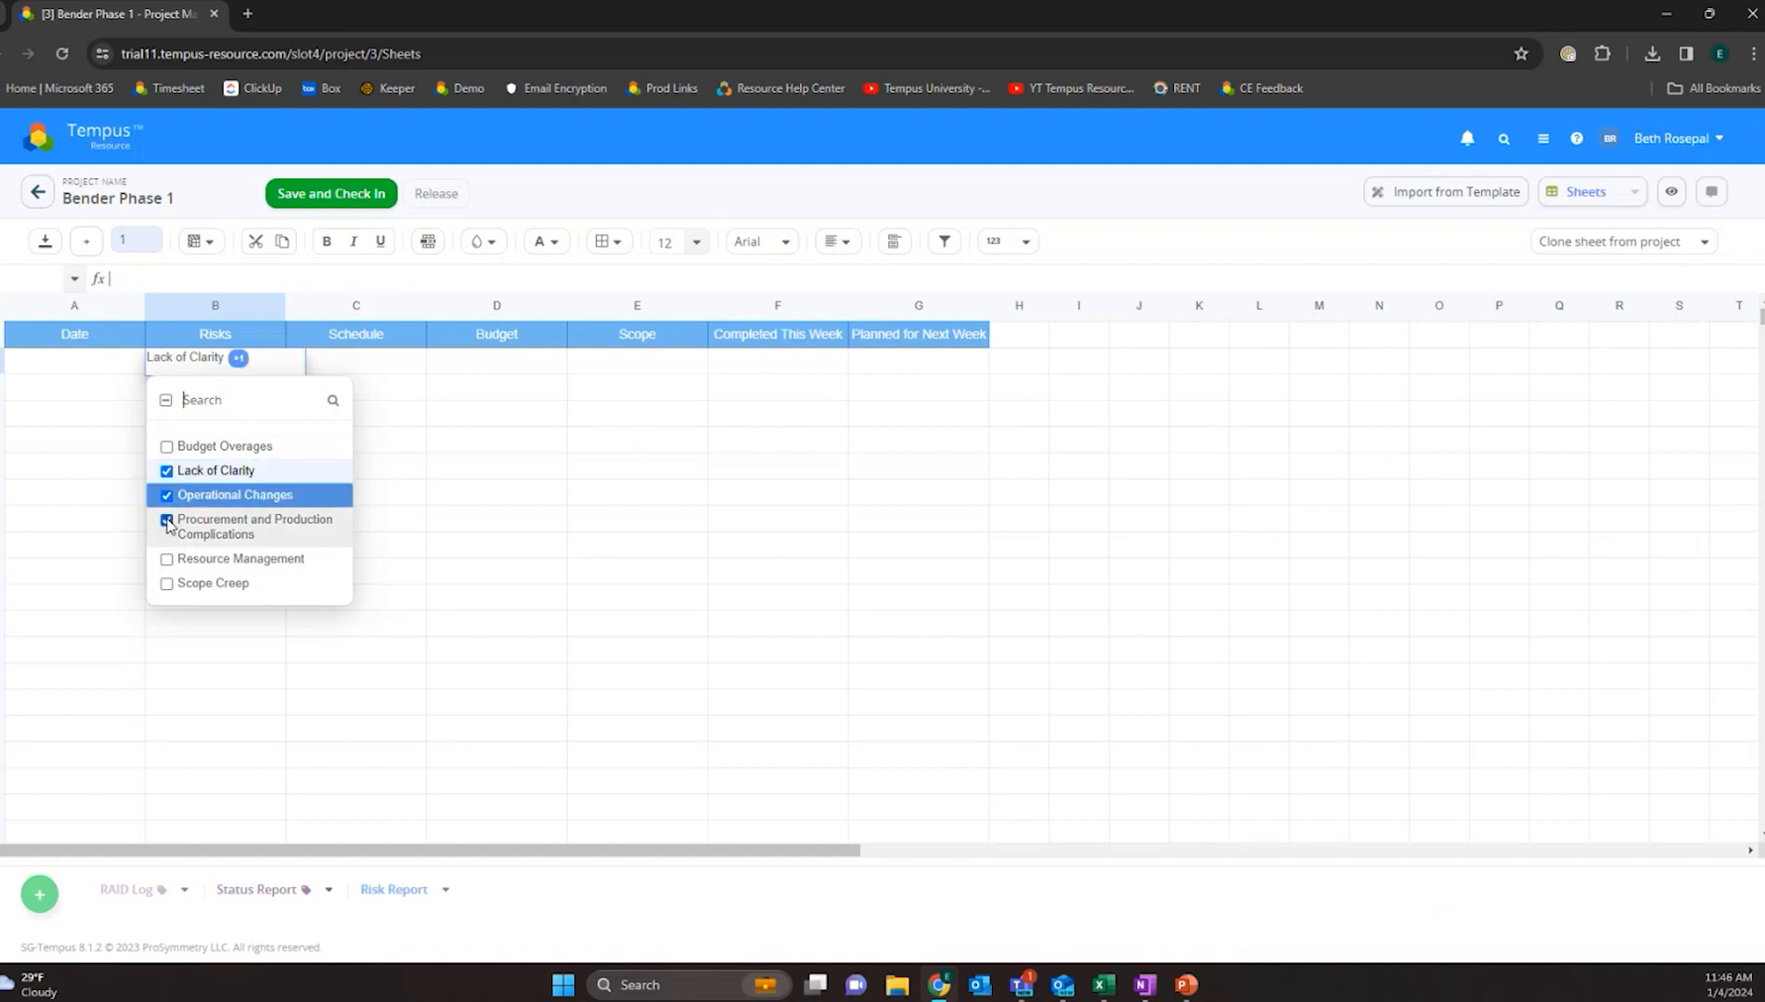
pyautogui.click(167, 520)
pyautogui.click(167, 521)
pyautogui.click(167, 495)
pyautogui.click(167, 471)
pyautogui.click(458, 386)
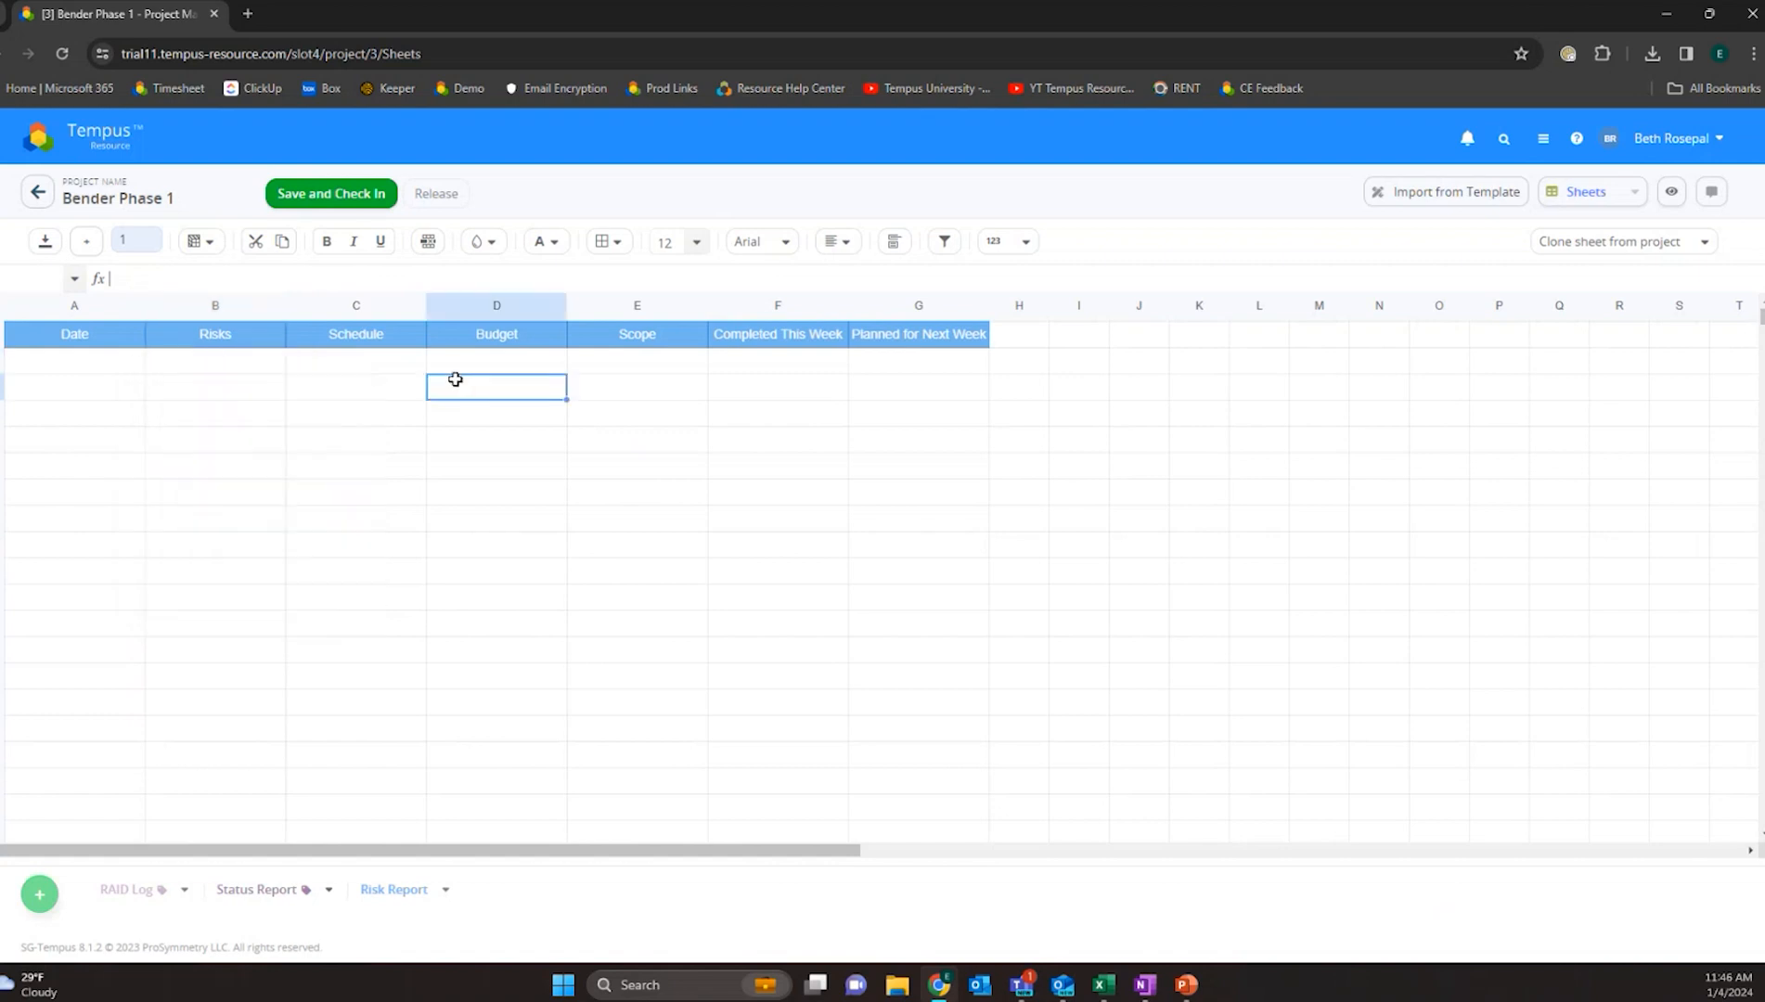
pyautogui.click(334, 200)
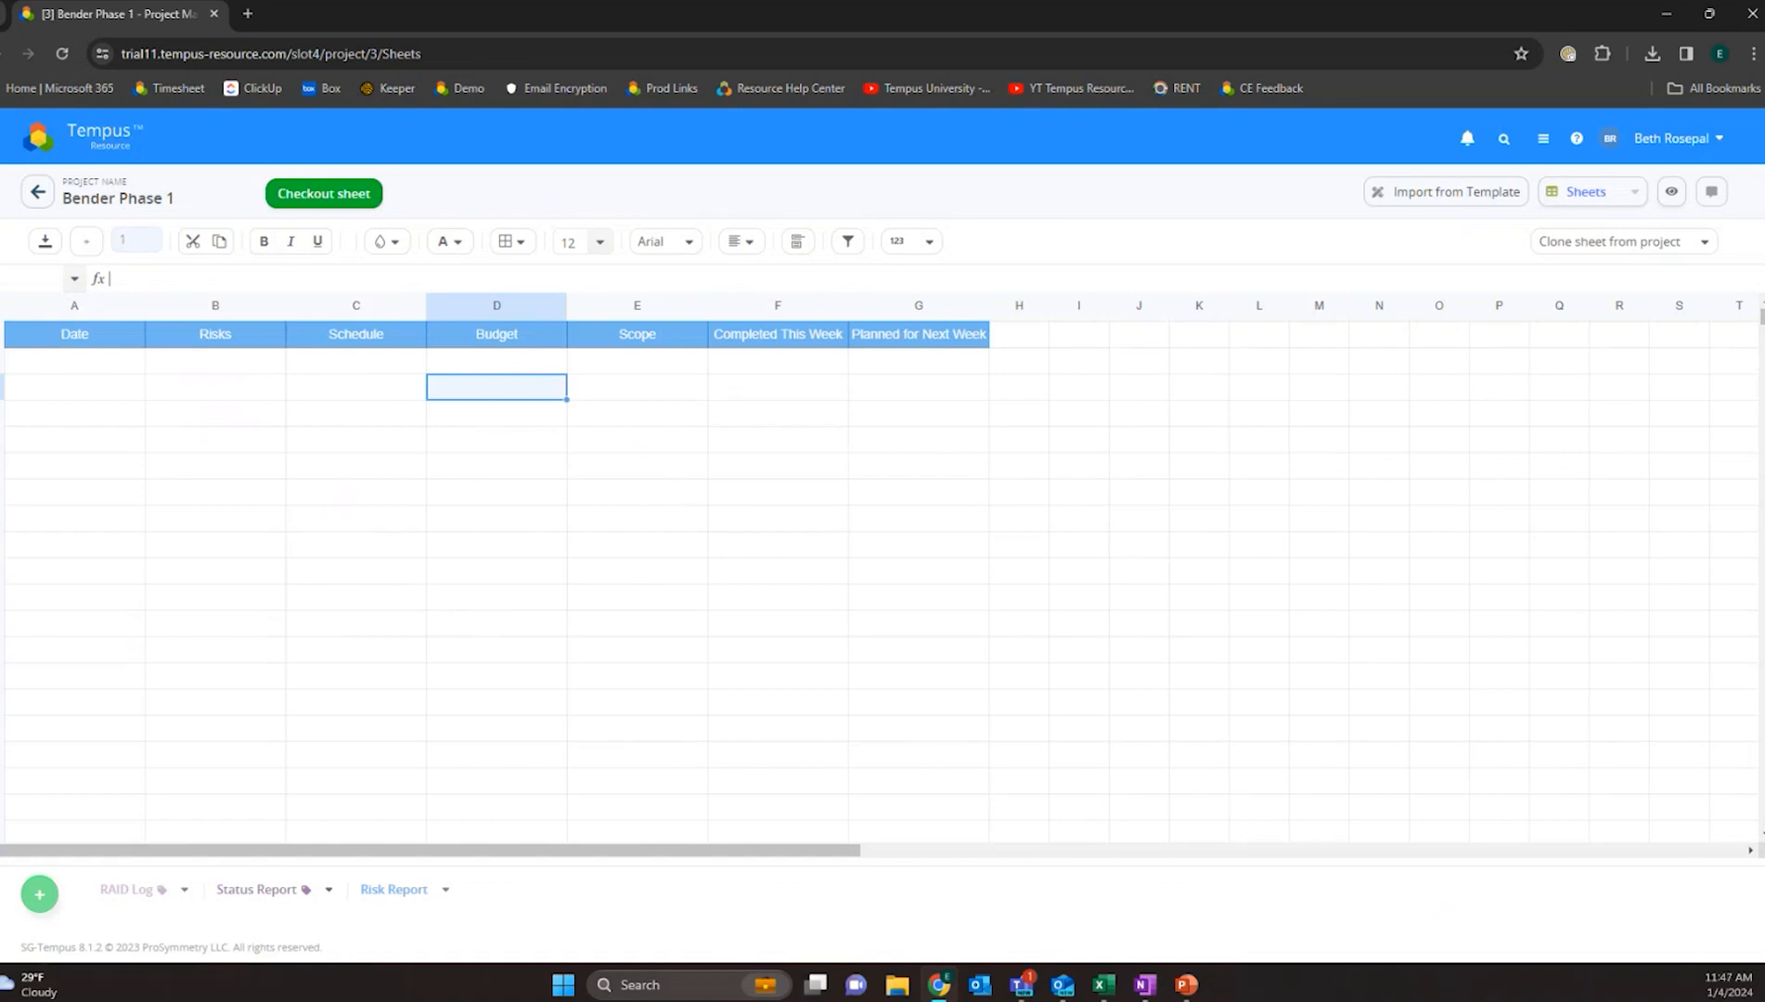
# - Check out the Status Report sheet, set A4 to today's date 01/03/2024 and fill it down to A15
pyautogui.click(327, 195)
pyautogui.click(107, 413)
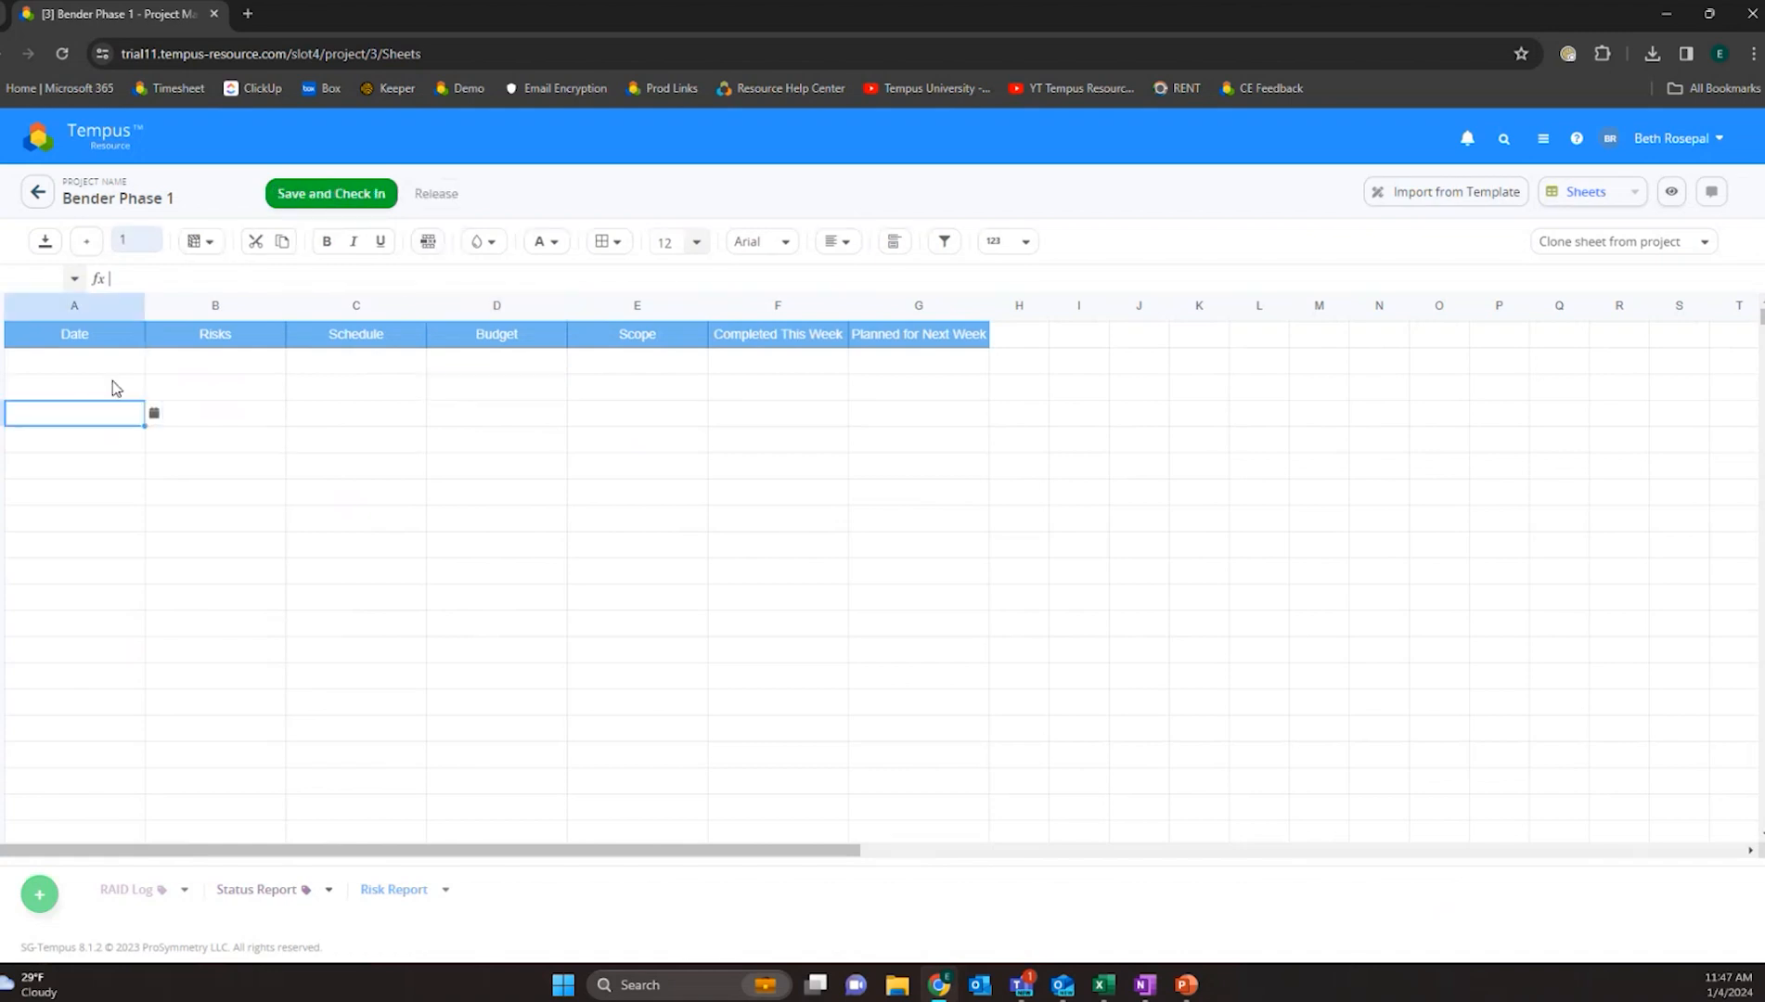
pyautogui.doubleClick(146, 411)
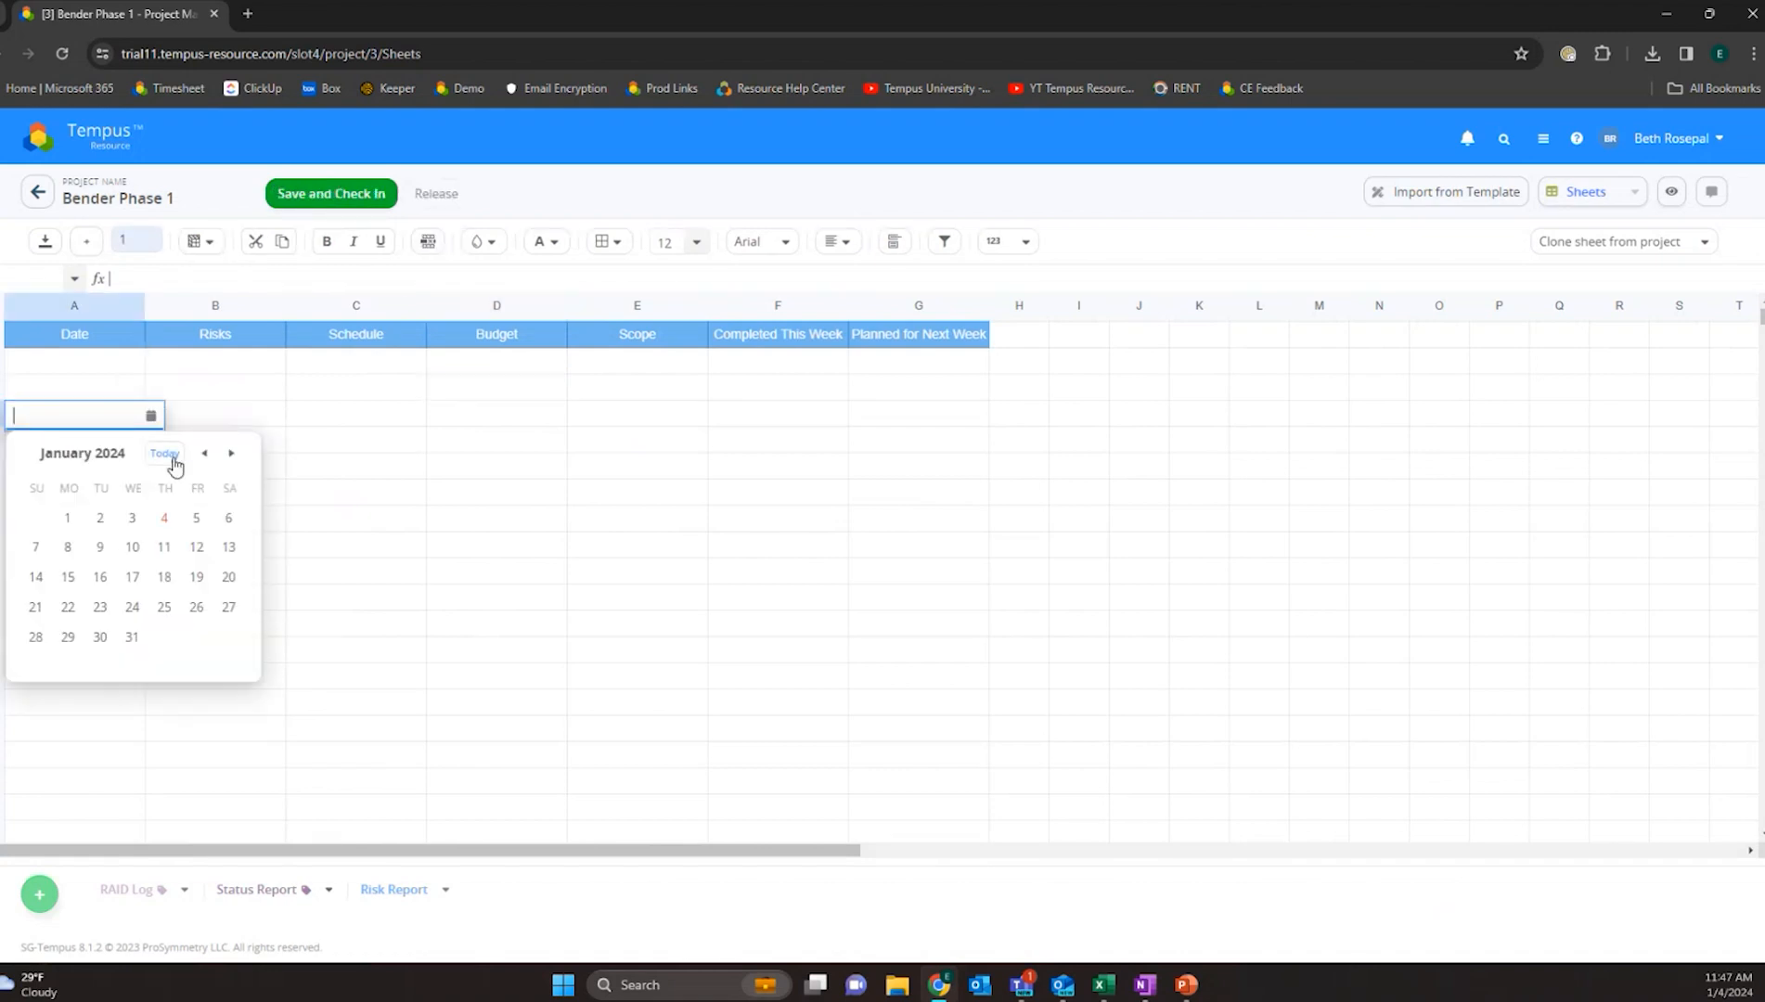
pyautogui.click(174, 458)
pyautogui.moveTo(145, 425); pyautogui.dragTo(130, 702)
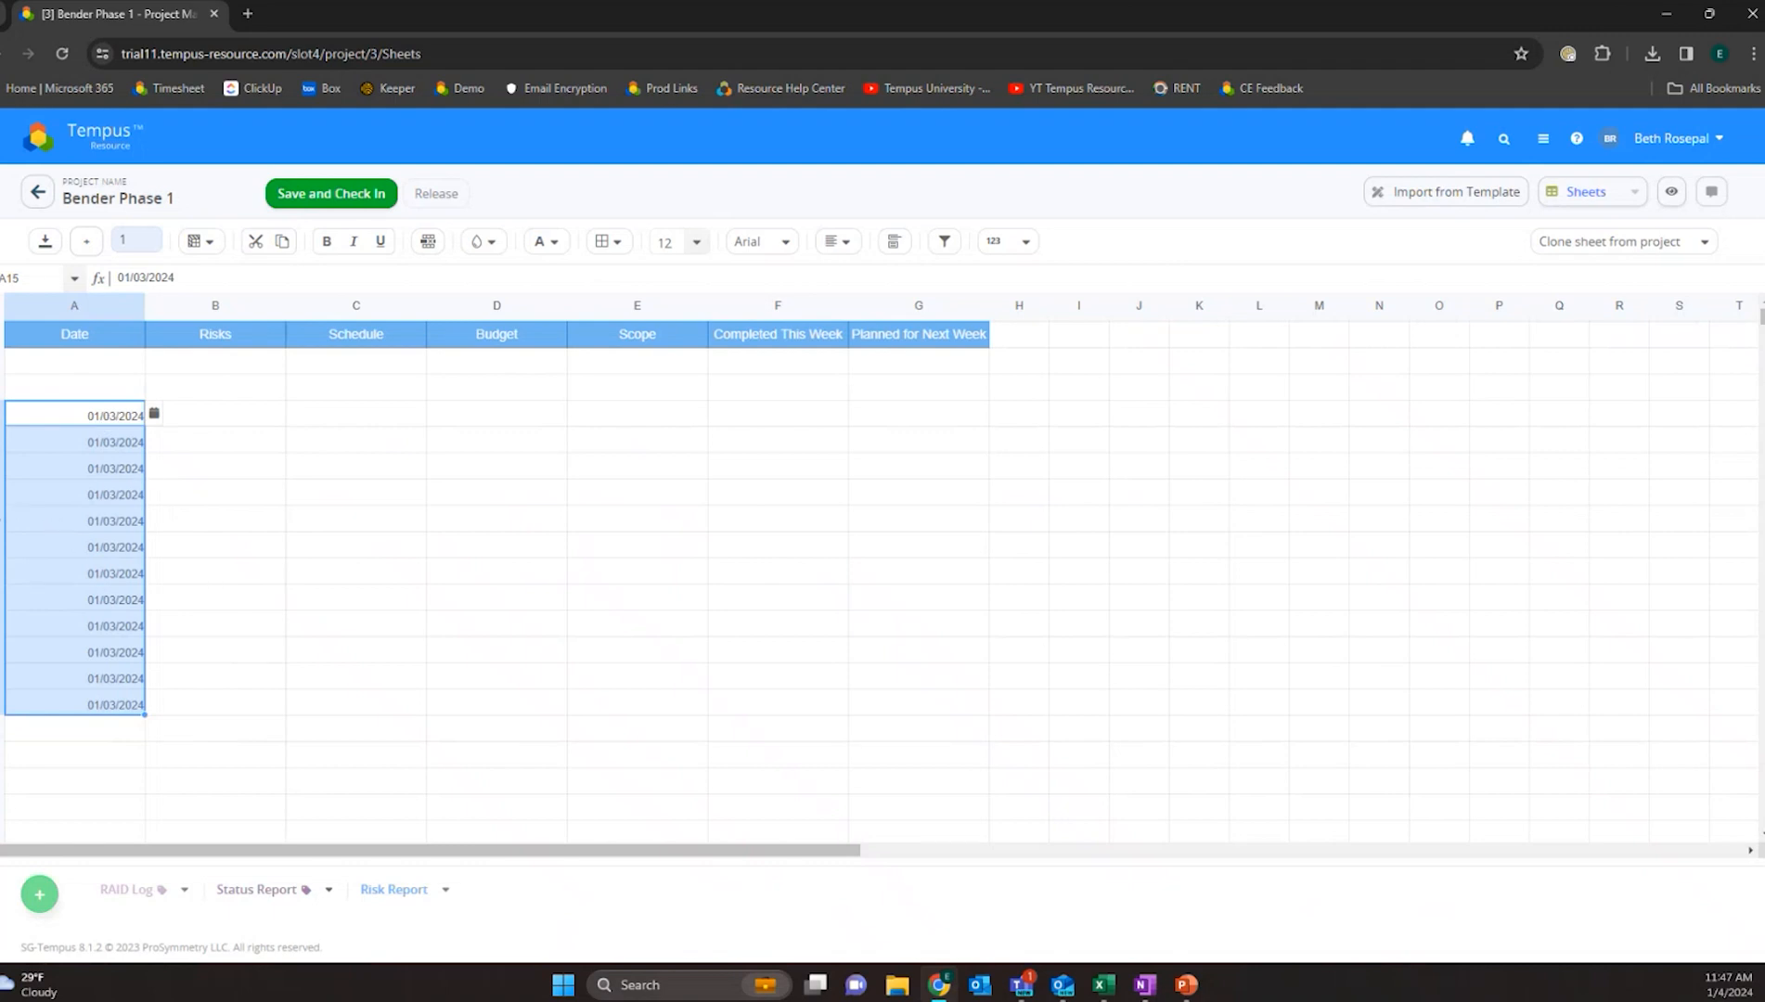
# - Insert a blank row below the fifth dated row in the Status Report sheet
pyautogui.click(1, 522)
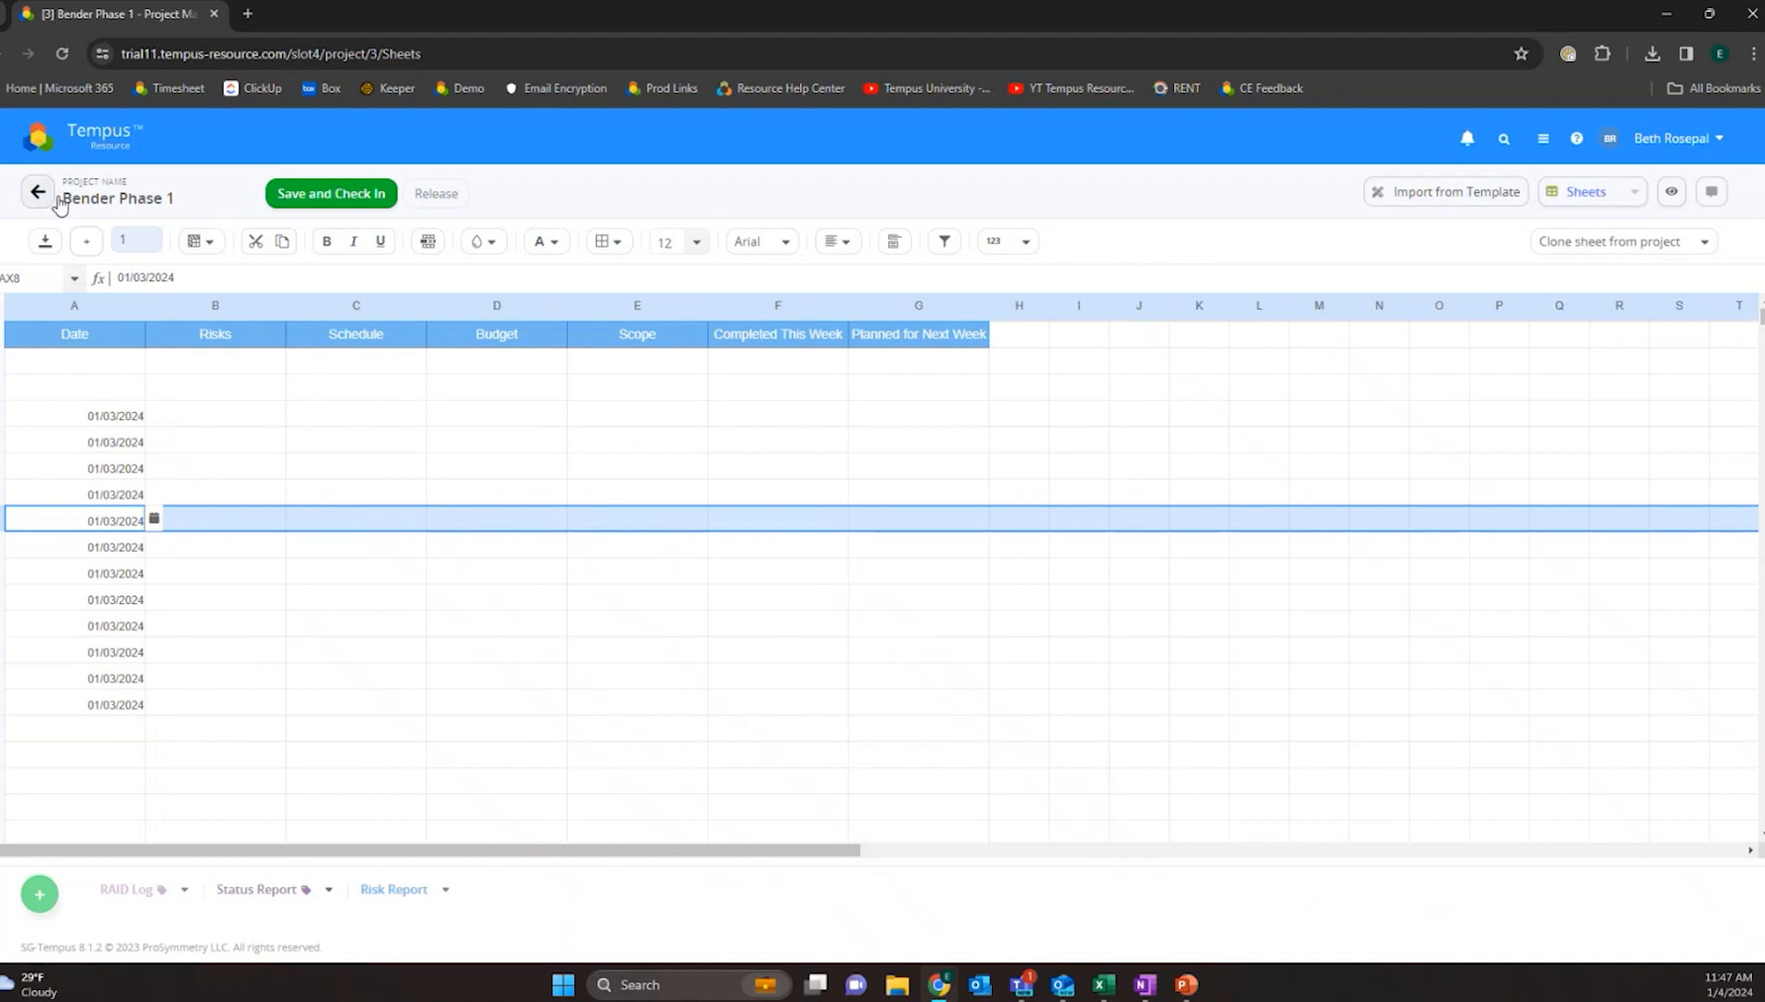
pyautogui.click(88, 243)
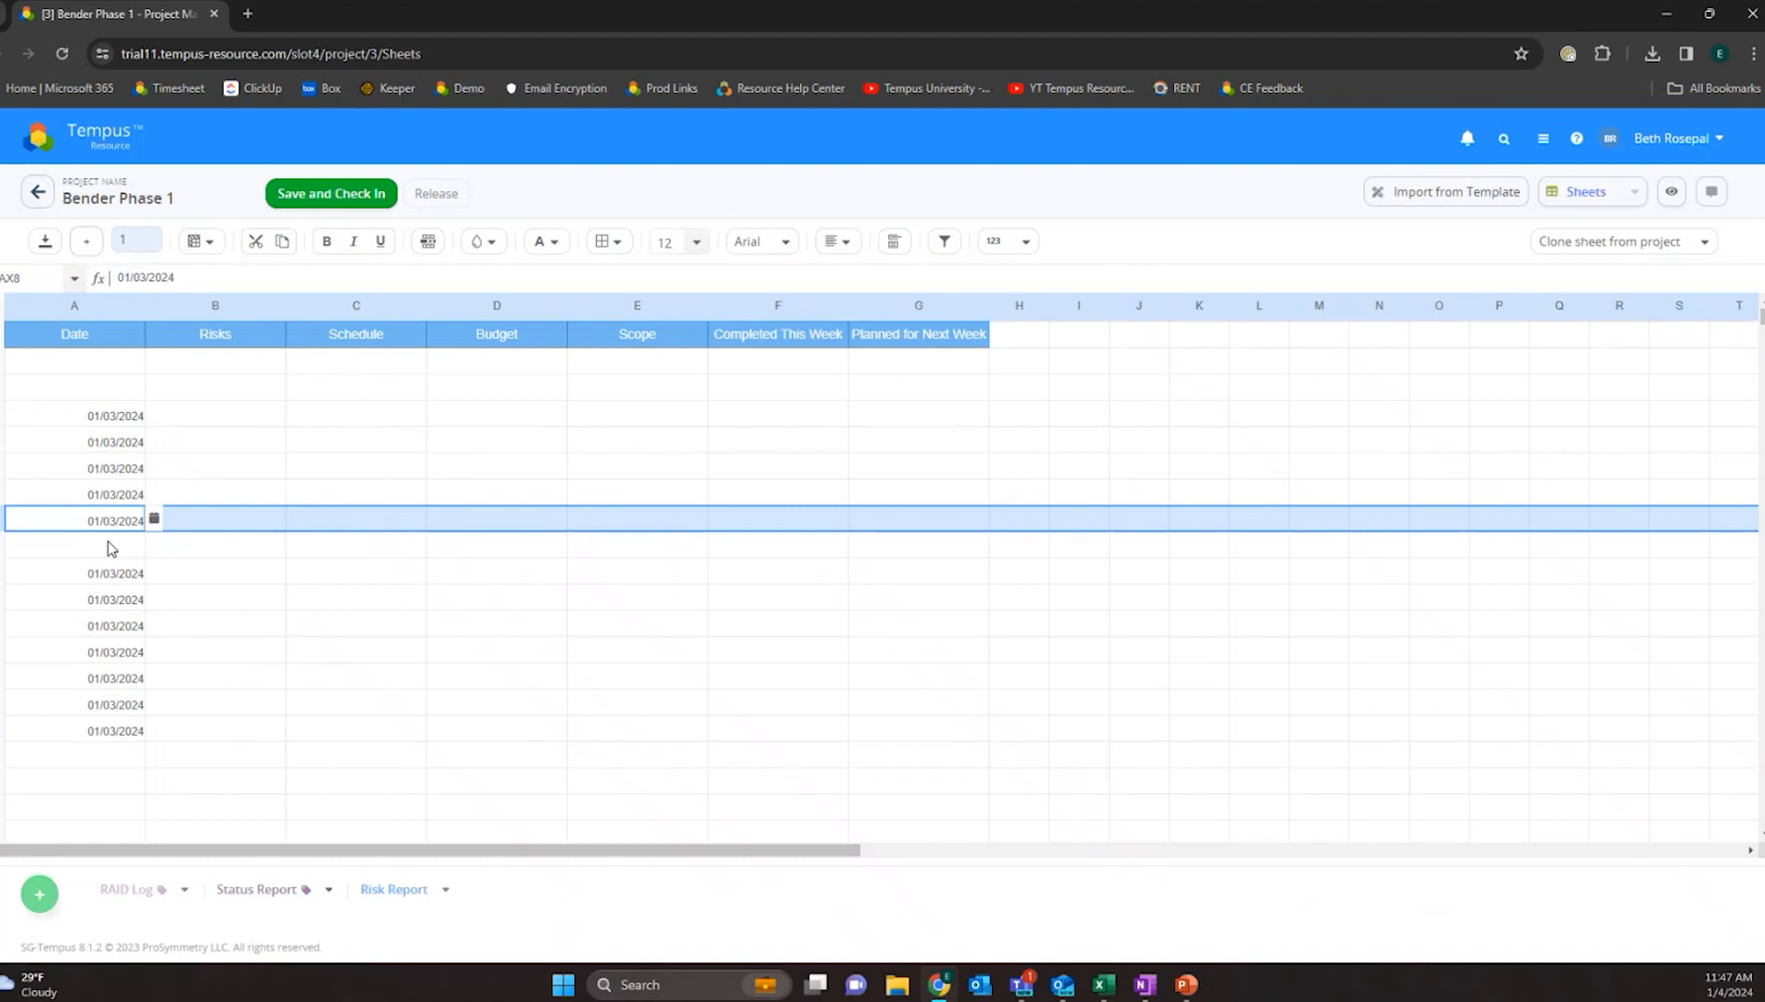
# - Select the Risks column and the empty column H in turn, then save and check in the Status Report sheet
pyautogui.click(222, 304)
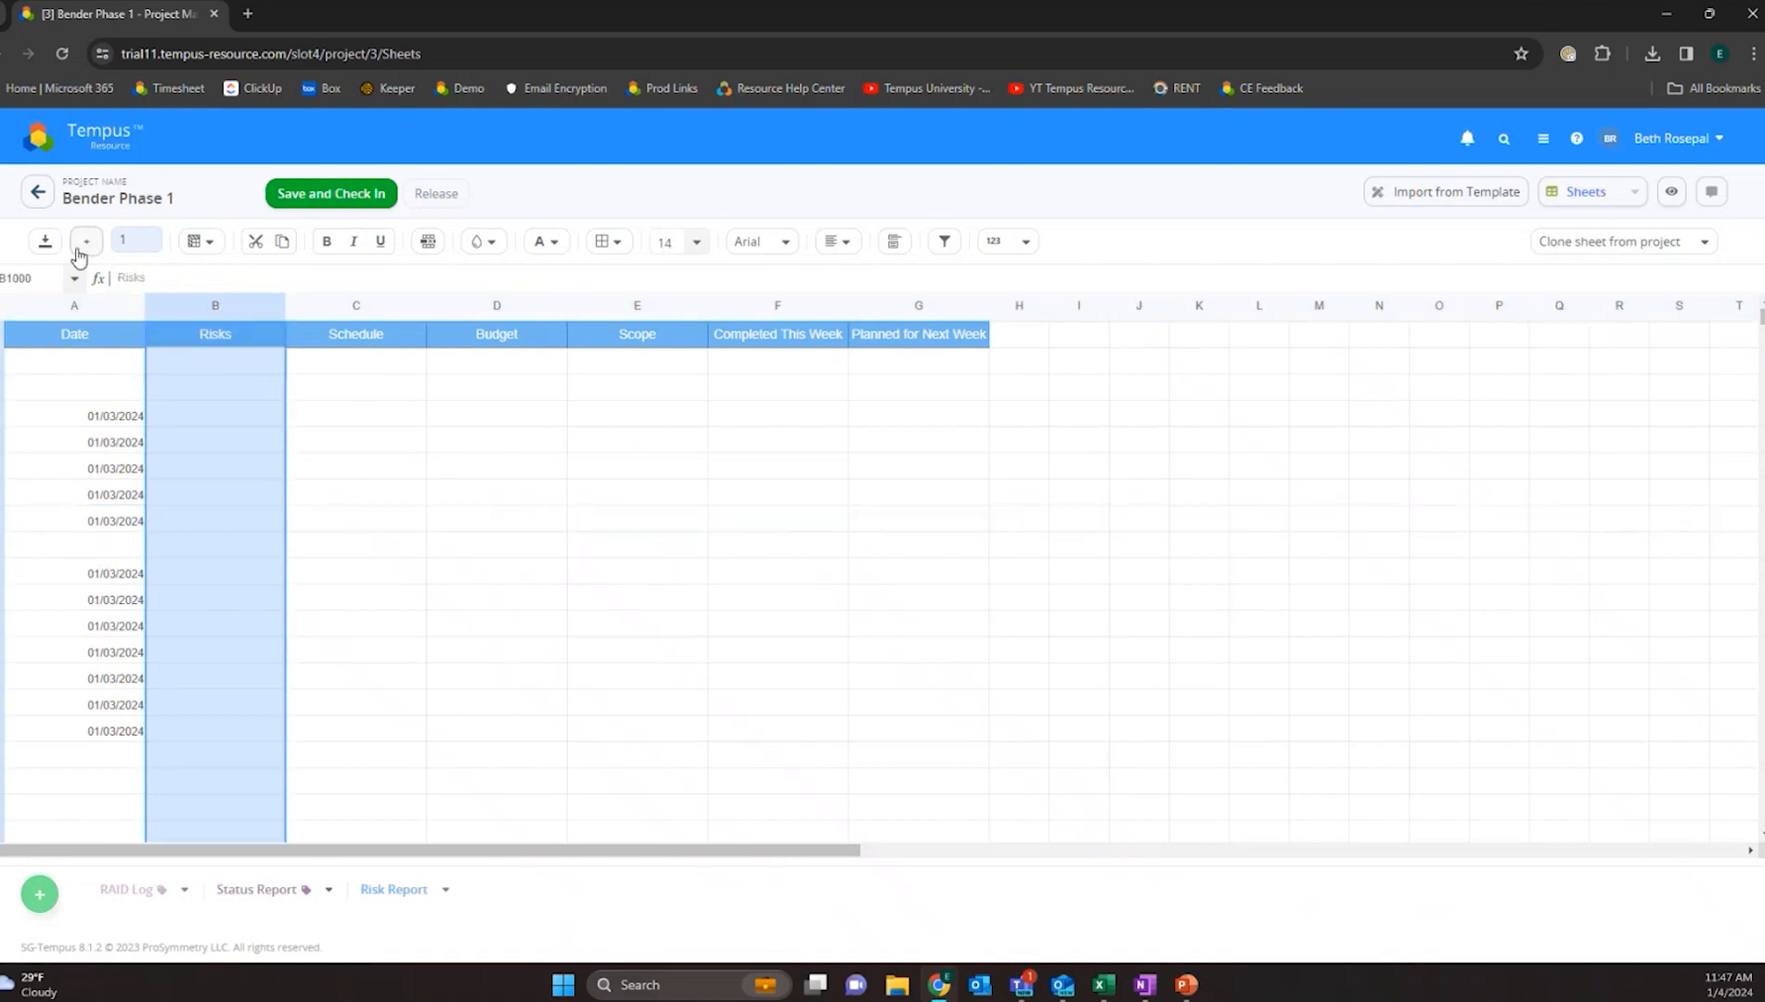
pyautogui.click(919, 308)
pyautogui.click(1025, 309)
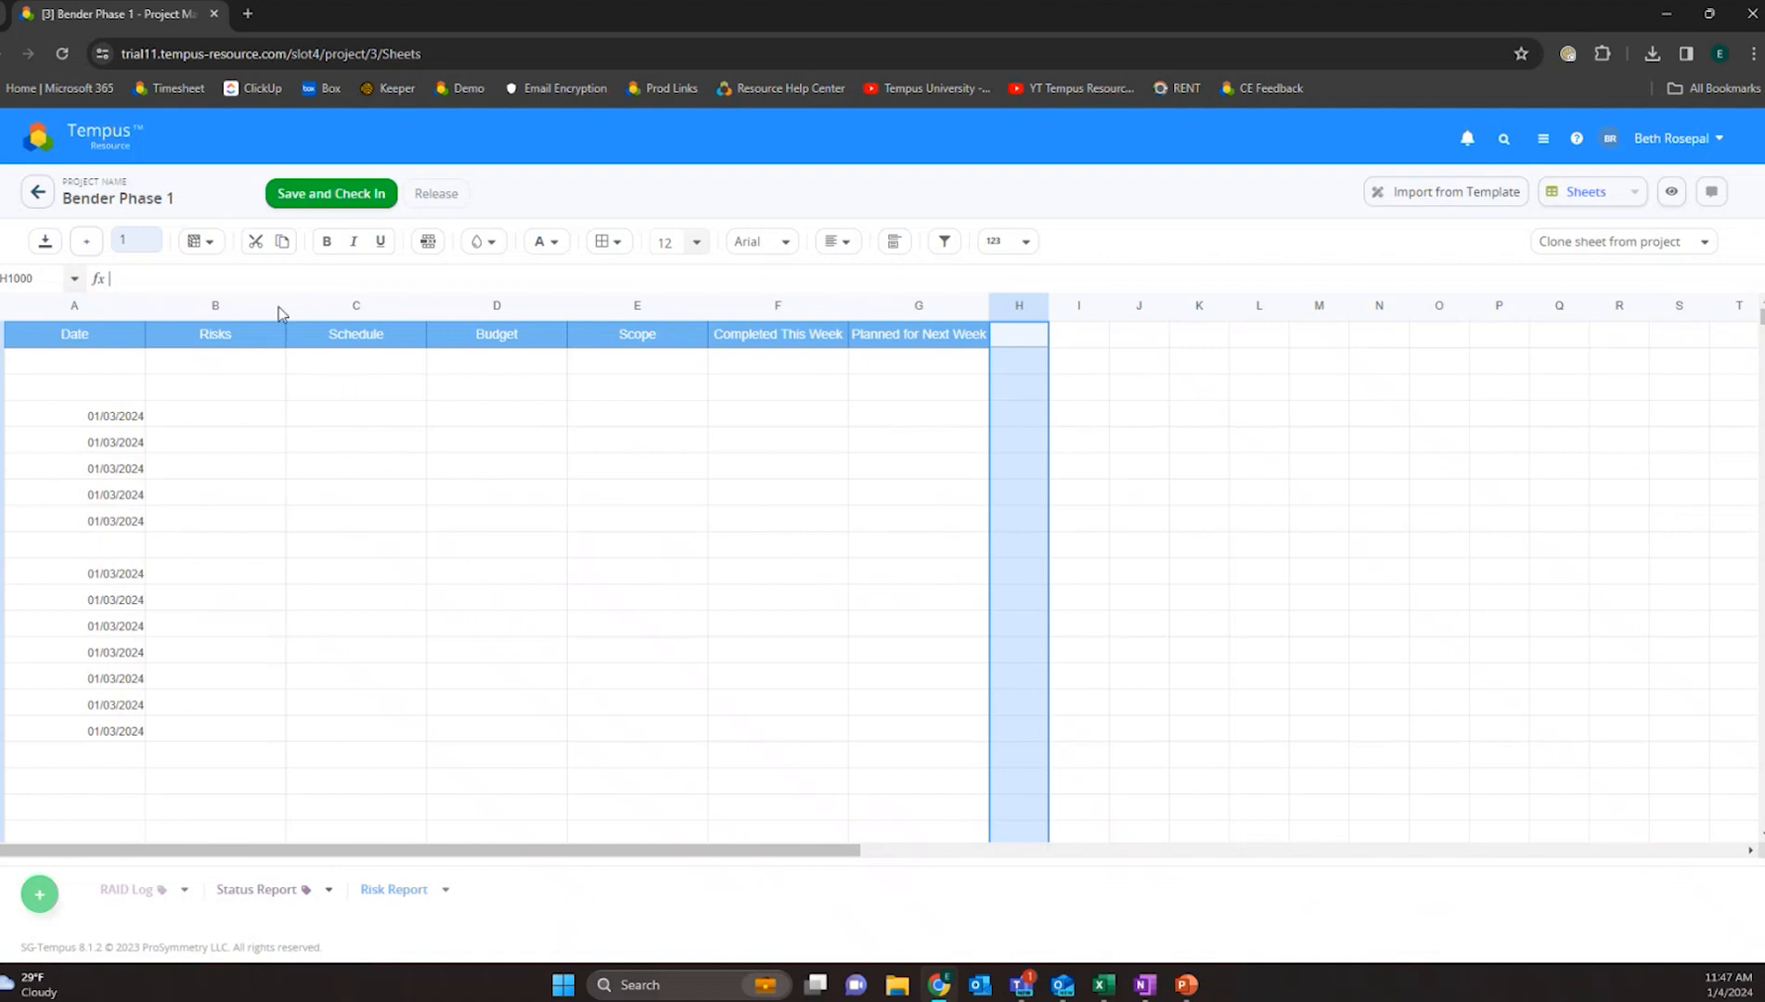
pyautogui.click(223, 307)
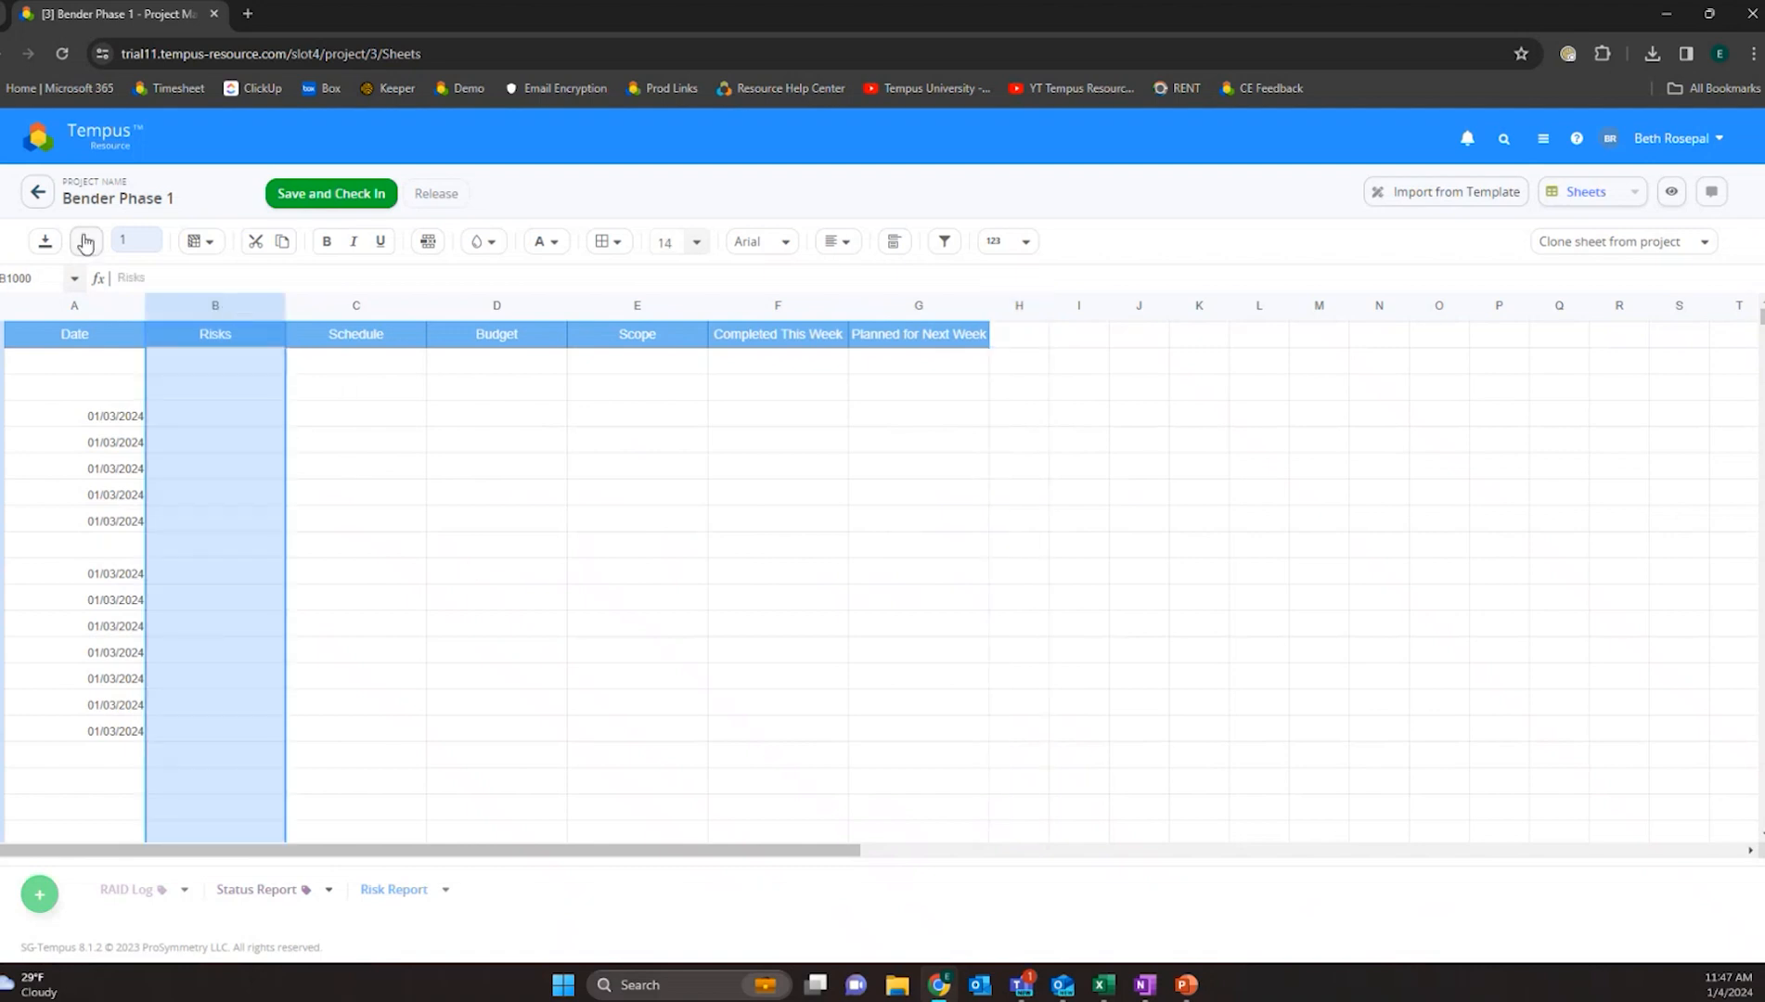
pyautogui.click(1021, 308)
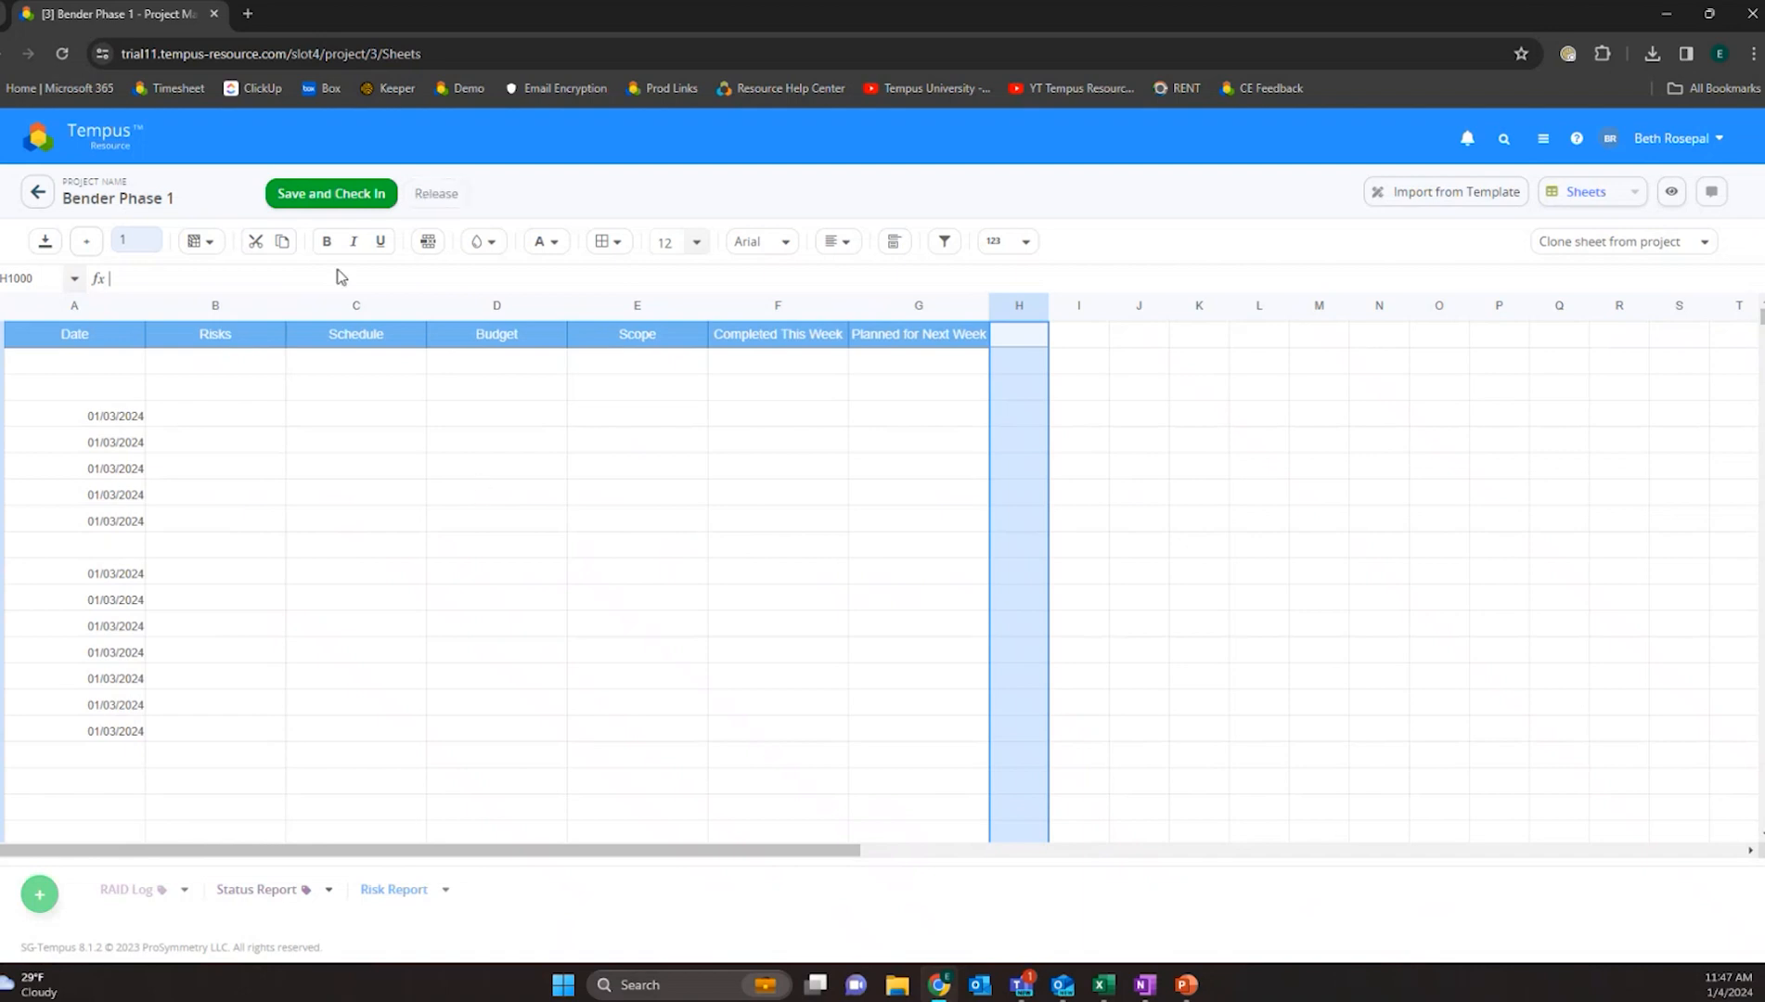
pyautogui.click(349, 199)
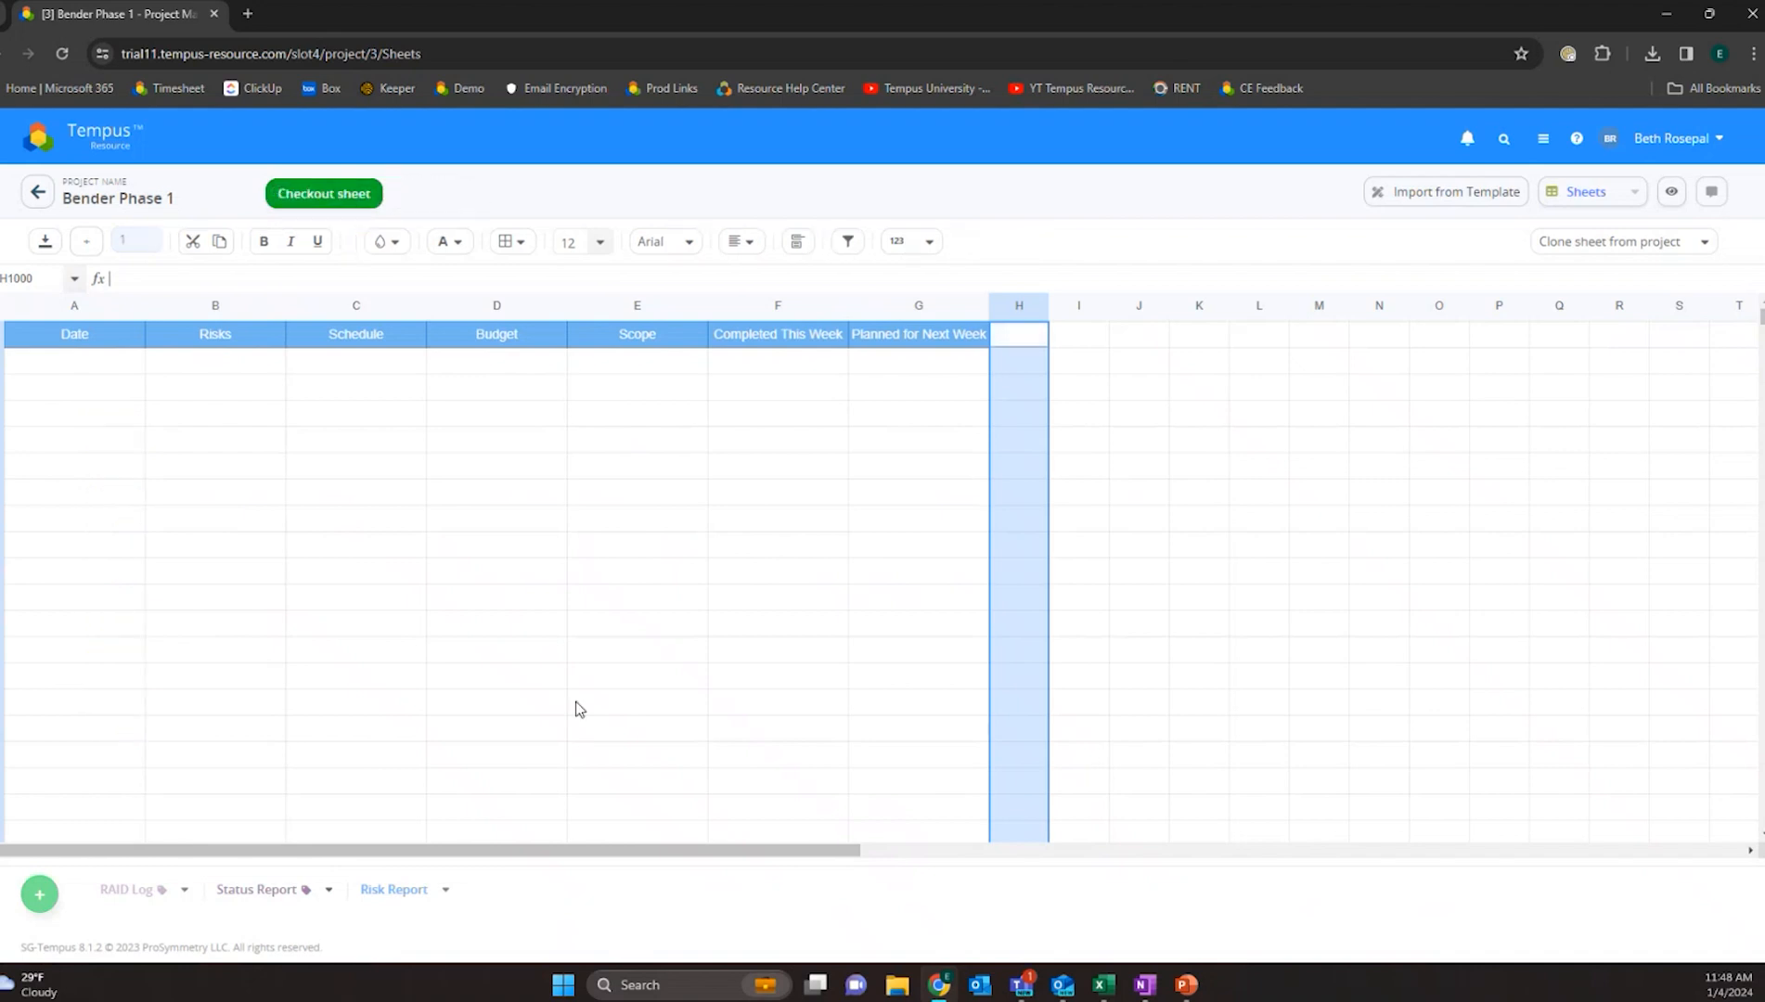